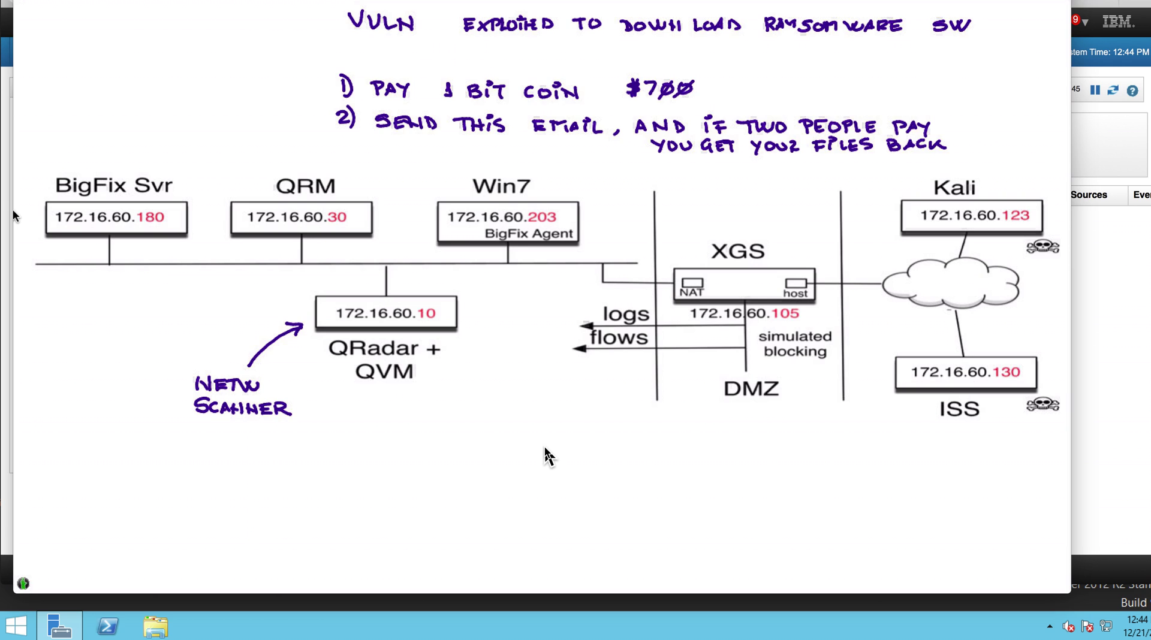
Underline the QVM label below the QRadar box in the network diagram and switch away from the diagram to the IBM console.
left_click_drag(341, 383, 430, 386)
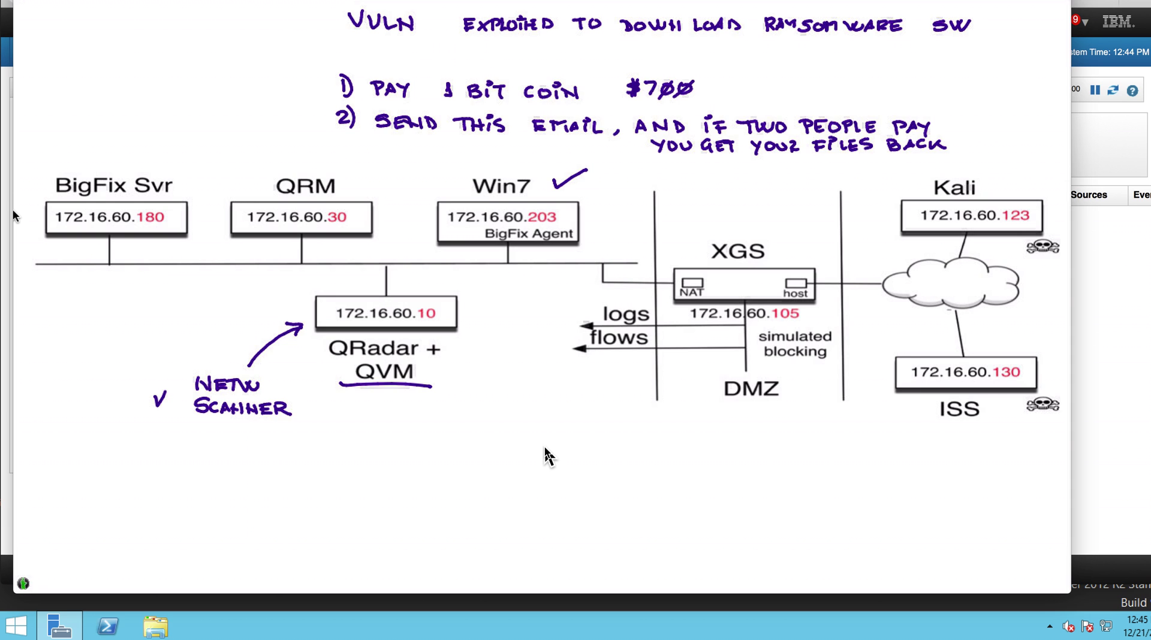
key("super+Tab")
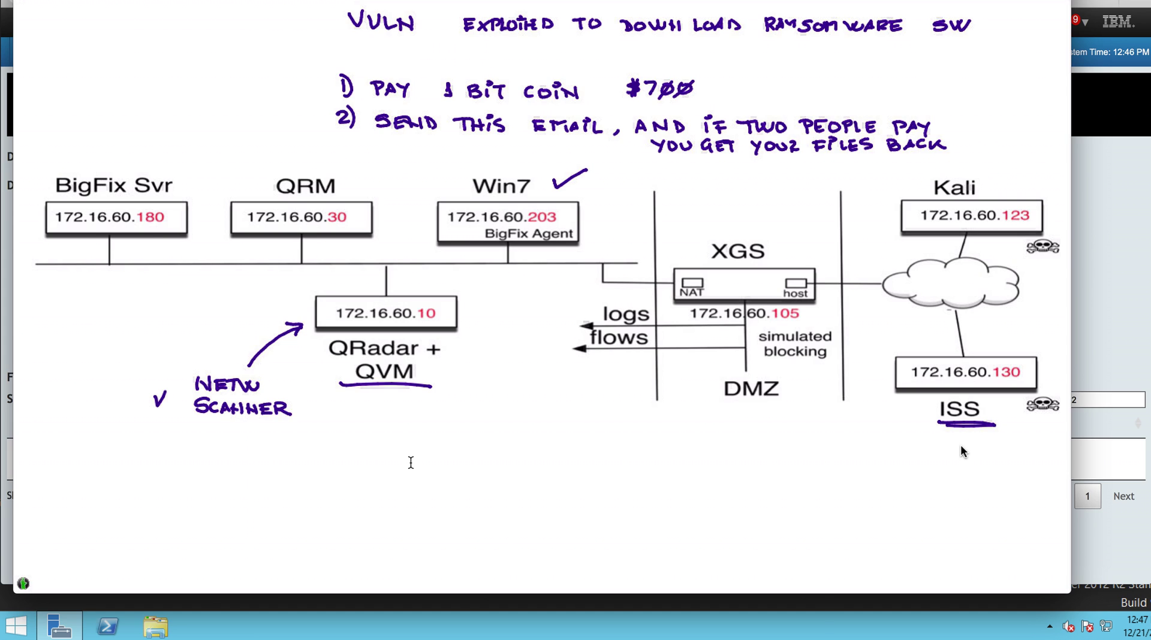
Trace the attack connections by hand from Kali to ISS and from Kali through the XGS to the Win7 machine.
left_click_drag(975, 242, 963, 345)
mouse_move(963, 245)
left_mouse_down()
mouse_move(978, 237)
mouse_move(982, 247)
left_mouse_up()
mouse_move(953, 237)
left_mouse_down()
mouse_move(940, 272)
mouse_move(814, 291)
left_mouse_up()
mouse_move(647, 288)
left_mouse_down()
mouse_move(551, 257)
mouse_move(546, 243)
mouse_move(560, 252)
left_mouse_up()
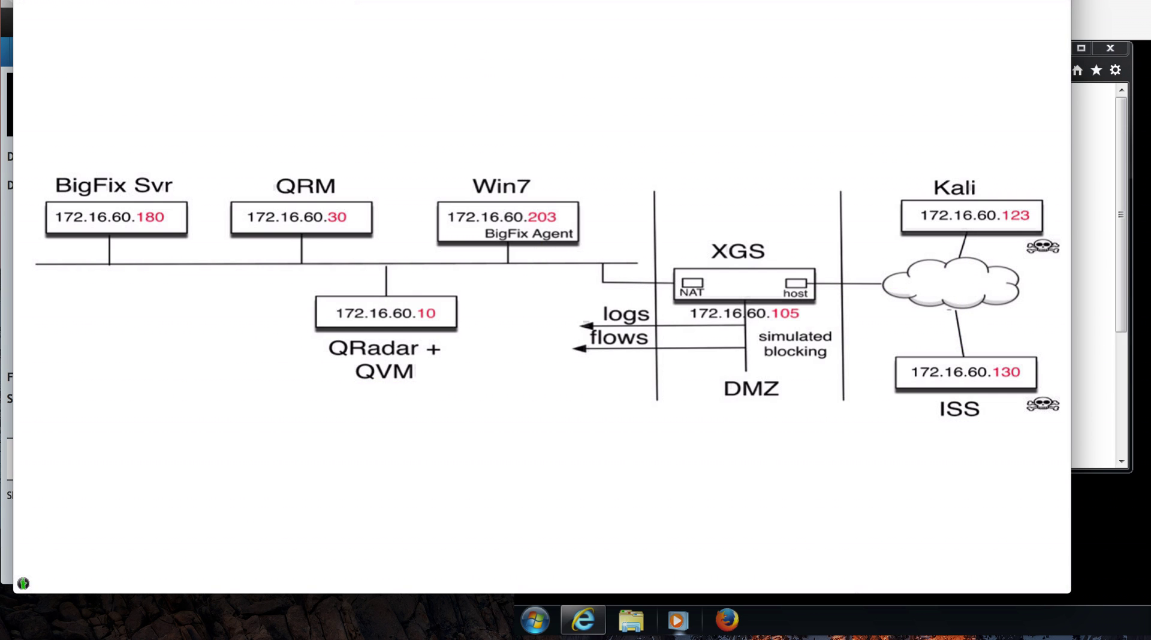
Mark Win7, ISS and Kali with check marks on the clean network diagram and double-underline the ISS label.
mouse_move(552, 177)
left_mouse_down()
mouse_move(558, 187)
mouse_move(592, 164)
left_mouse_up()
left_click_drag(885, 397, 893, 398)
left_click_drag(941, 430, 990, 429)
left_click_drag(945, 433, 989, 434)
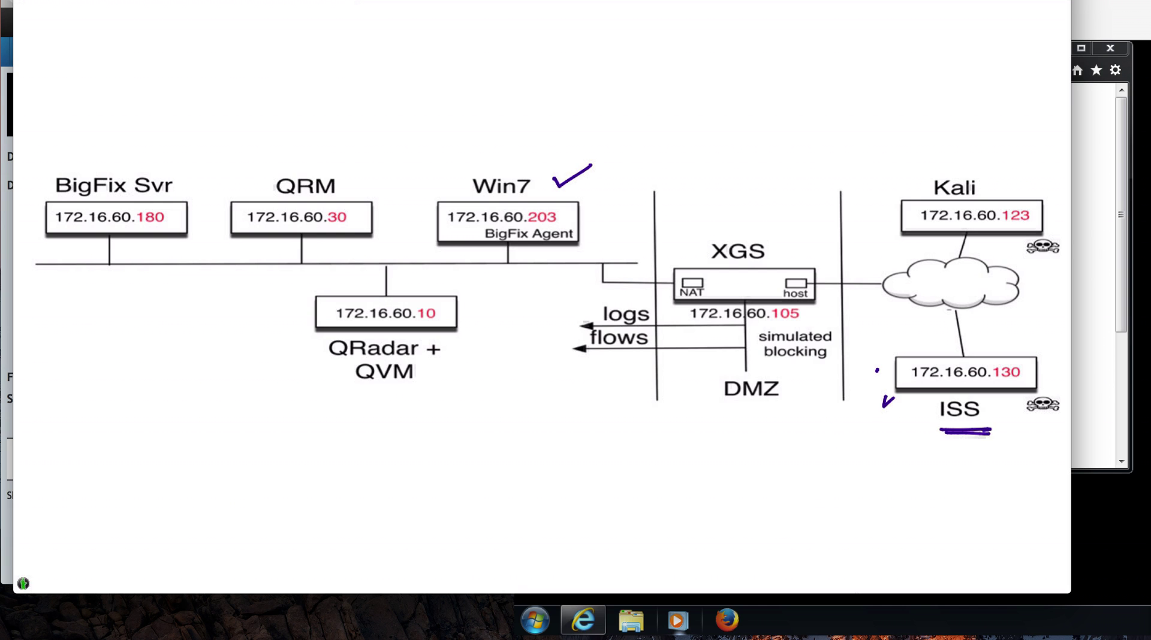
mouse_move(1000, 178)
left_mouse_down()
mouse_move(1004, 190)
mouse_move(1034, 171)
left_mouse_up()
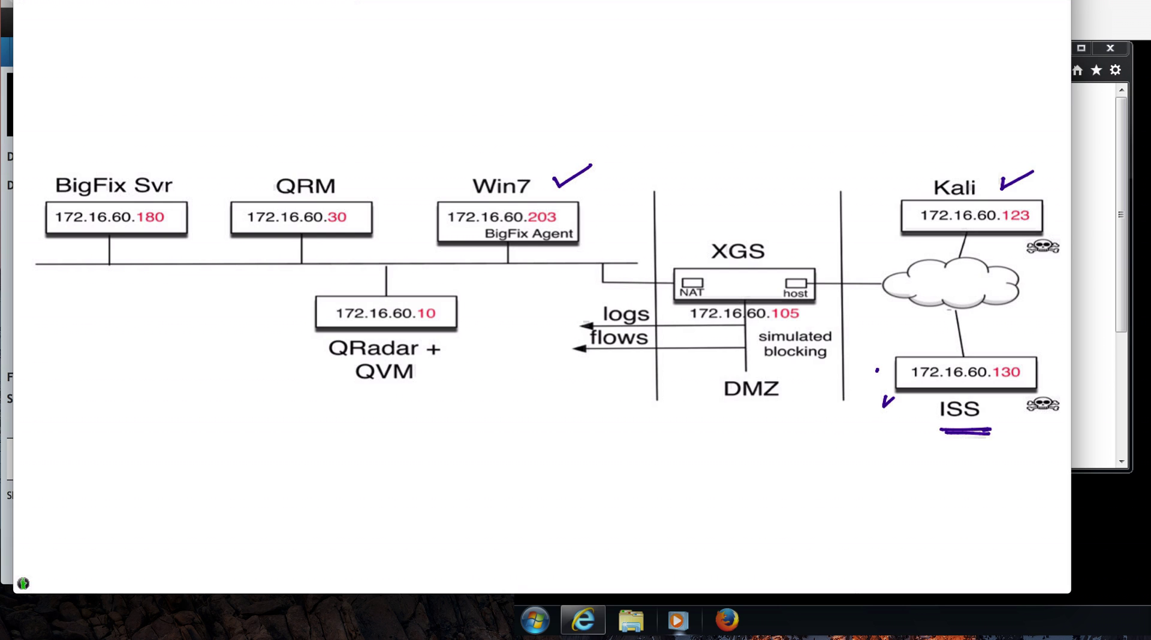
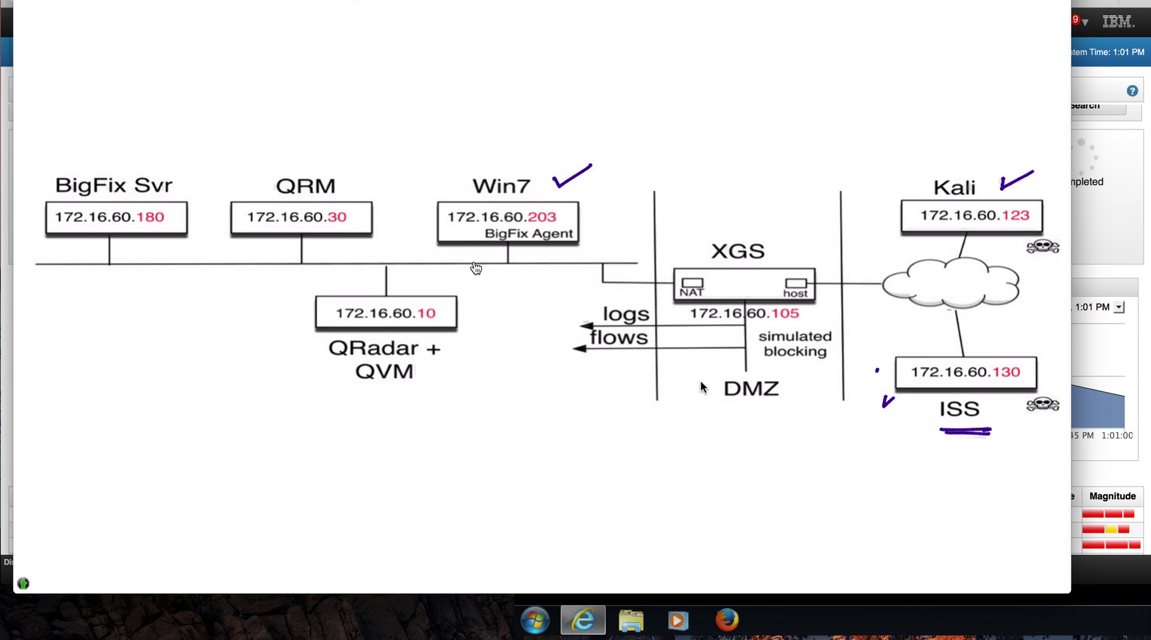
Underline the simulated blocking label in the network diagram and handwrite a short note between the QRadar box and the DMZ.
left_click_drag(767, 365, 828, 363)
left_click_drag(586, 304, 599, 298)
mouse_move(485, 331)
left_mouse_down()
mouse_move(493, 317)
mouse_move(497, 330)
left_mouse_up()
left_click_drag(488, 326, 496, 325)
mouse_move(504, 318)
left_mouse_down()
mouse_move(502, 329)
mouse_move(509, 317)
left_mouse_up()
mouse_move(514, 318)
left_mouse_down()
mouse_move(511, 330)
mouse_move(519, 317)
left_mouse_up()
left_click_drag(519, 330, 544, 331)
mouse_move(556, 318)
left_mouse_down()
mouse_move(557, 330)
mouse_move(507, 349)
mouse_move(531, 363)
mouse_move(546, 350)
mouse_move(525, 382)
left_mouse_up()
mouse_move(513, 369)
left_mouse_down()
mouse_move(523, 389)
mouse_move(502, 398)
mouse_move(525, 387)
left_mouse_up()
left_click_drag(523, 387, 533, 388)
left_click_drag(532, 388, 542, 399)
left_click_drag(549, 399, 562, 387)
mouse_move(567, 388)
left_mouse_down()
mouse_move(558, 398)
mouse_move(581, 398)
left_mouse_up()
left_click_drag(571, 393, 579, 393)
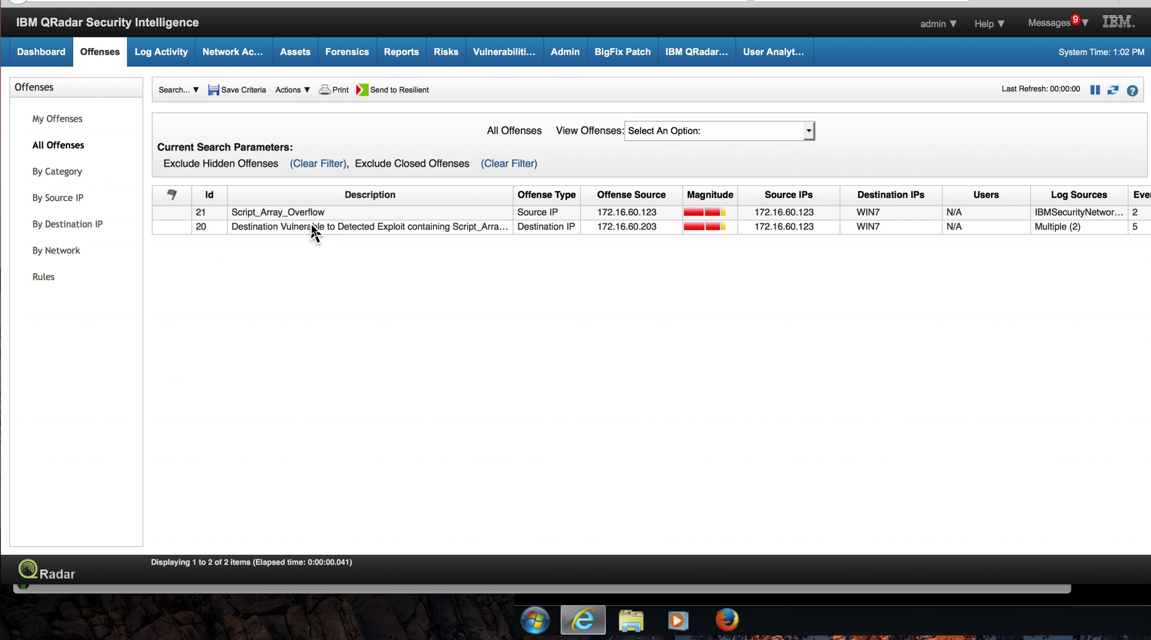
Open the summary of offense 20, the Script_Array_Overflow exploit against WIN7, in QRadar and list its events.
left_click(311, 227)
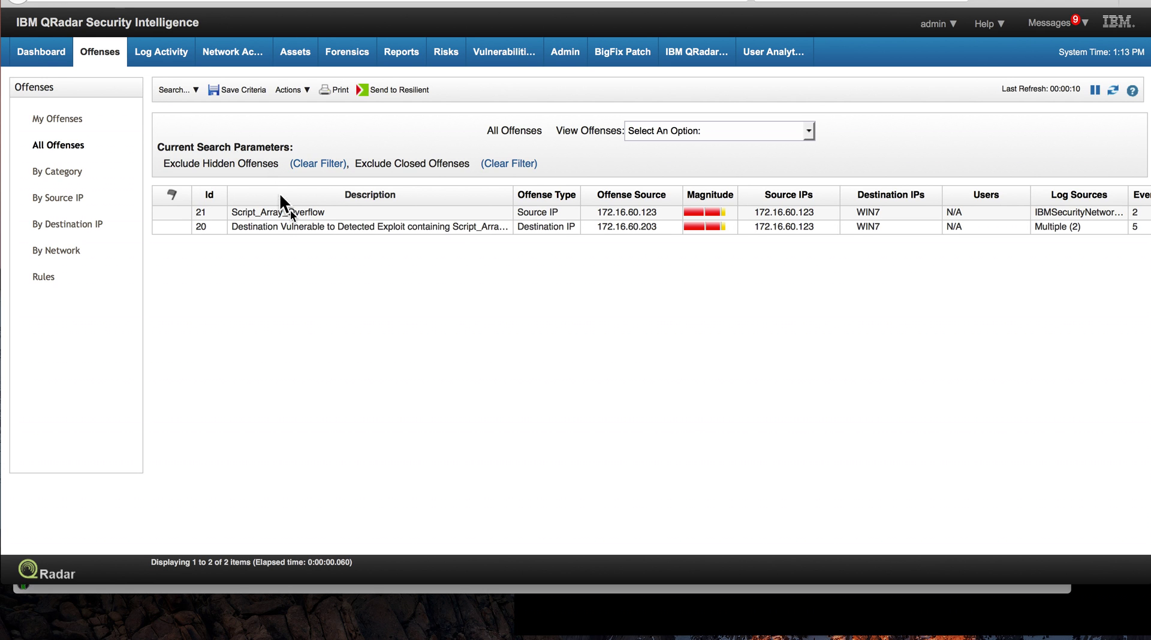
double_click(315, 231)
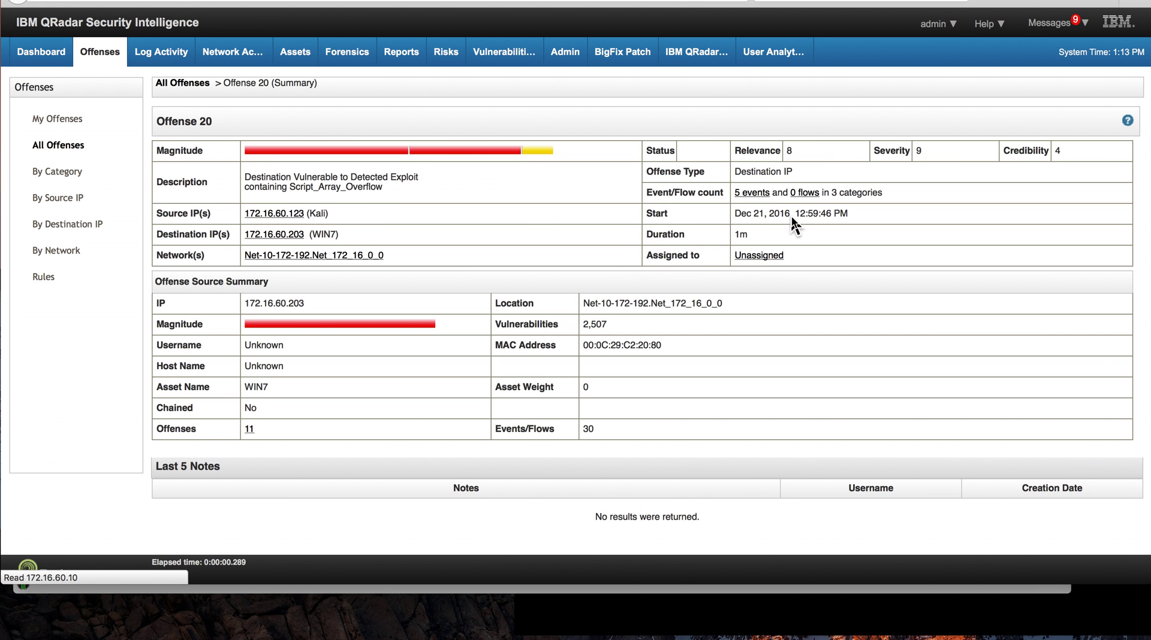
left_click(754, 193)
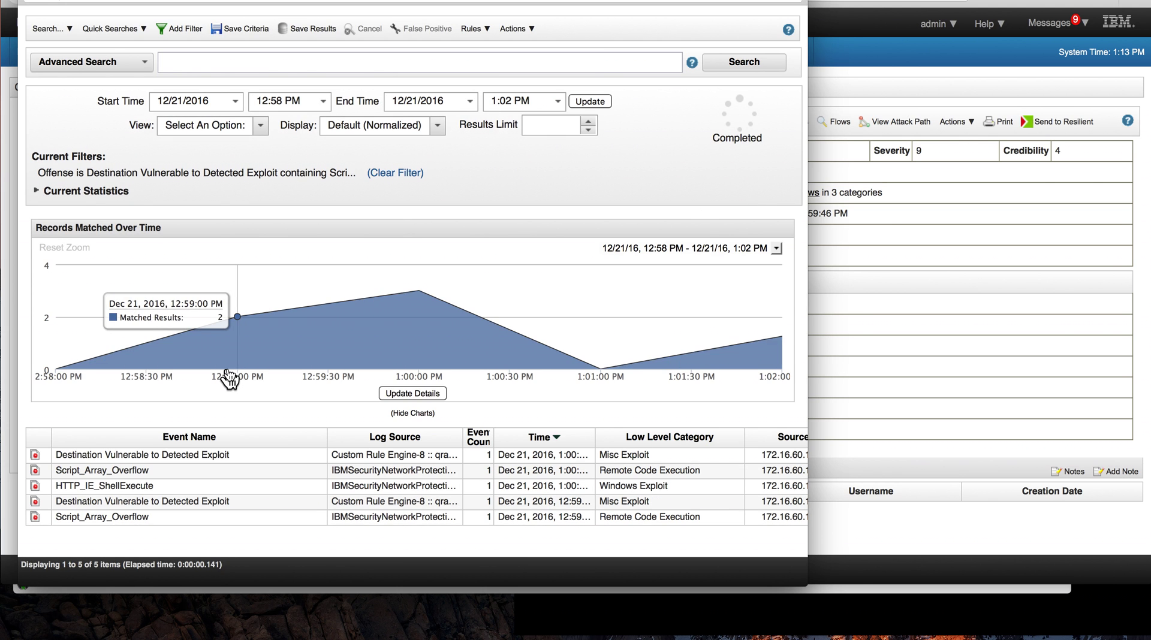
Open the details of the most recent Script_Array_Overflow event and review its source and destination information.
left_click(94, 470)
double_click(94, 470)
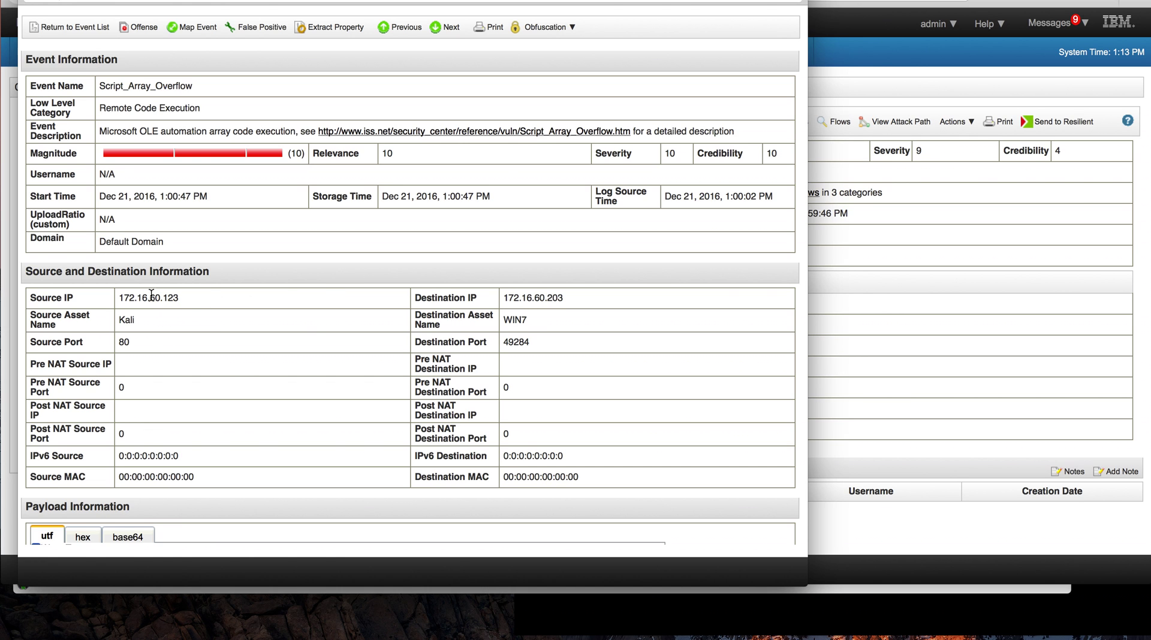
mouse_move(157, 299)
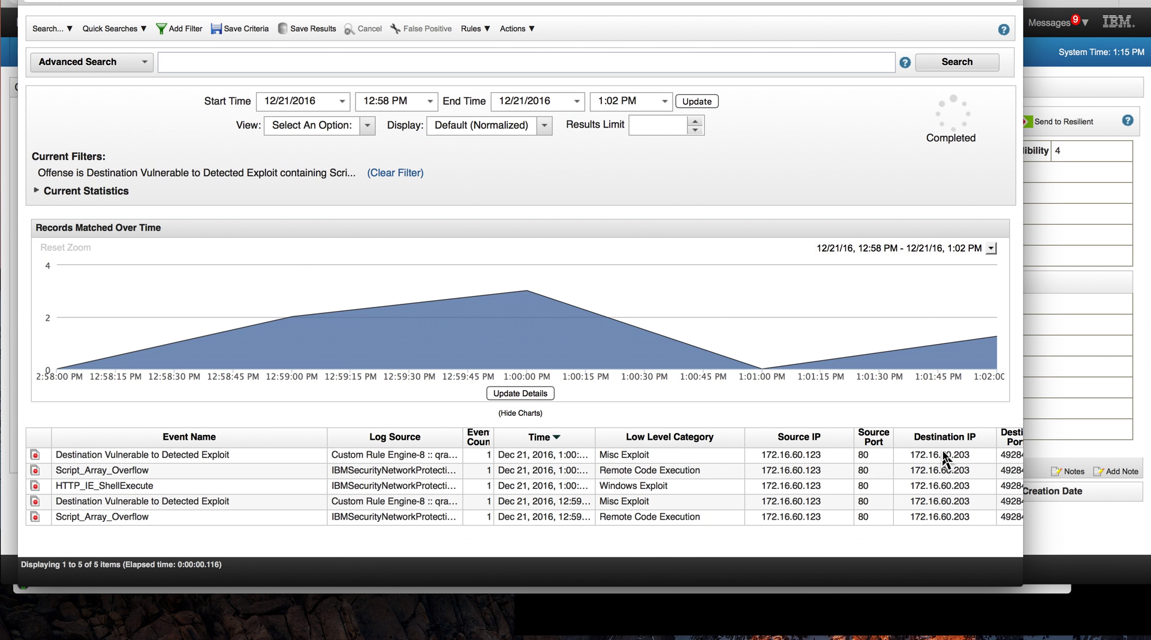
Generate an ISNP alert for destination IP 172.16.60.203 from the newest Destination Vulnerable to Detected Exploit event and close the result.
right_click(943, 458)
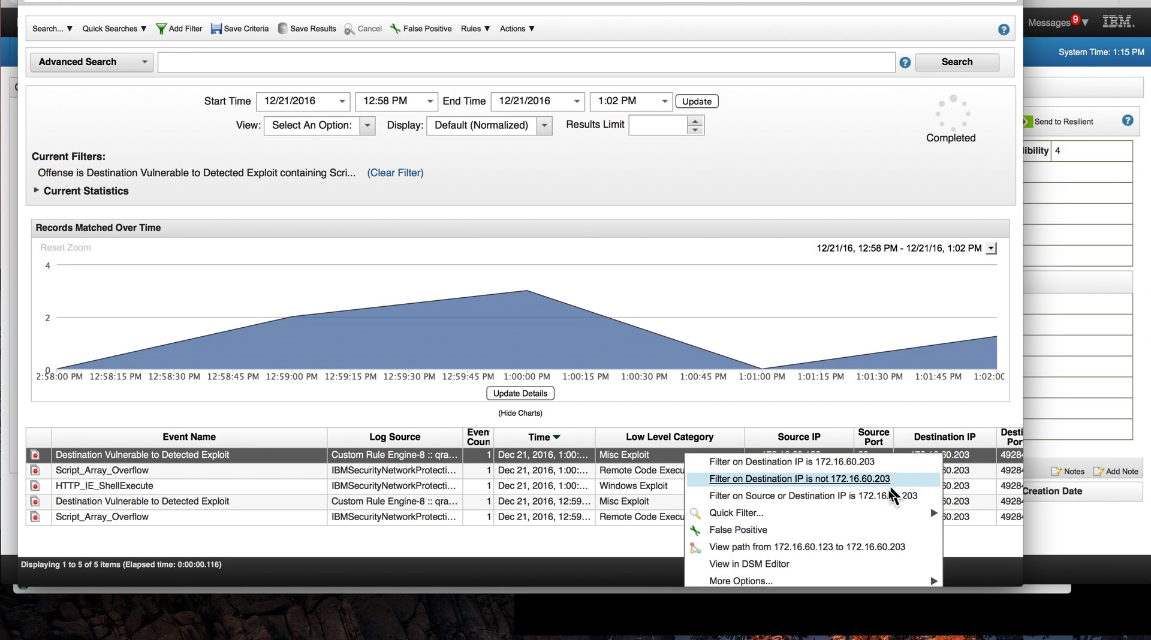
mouse_move(875, 514)
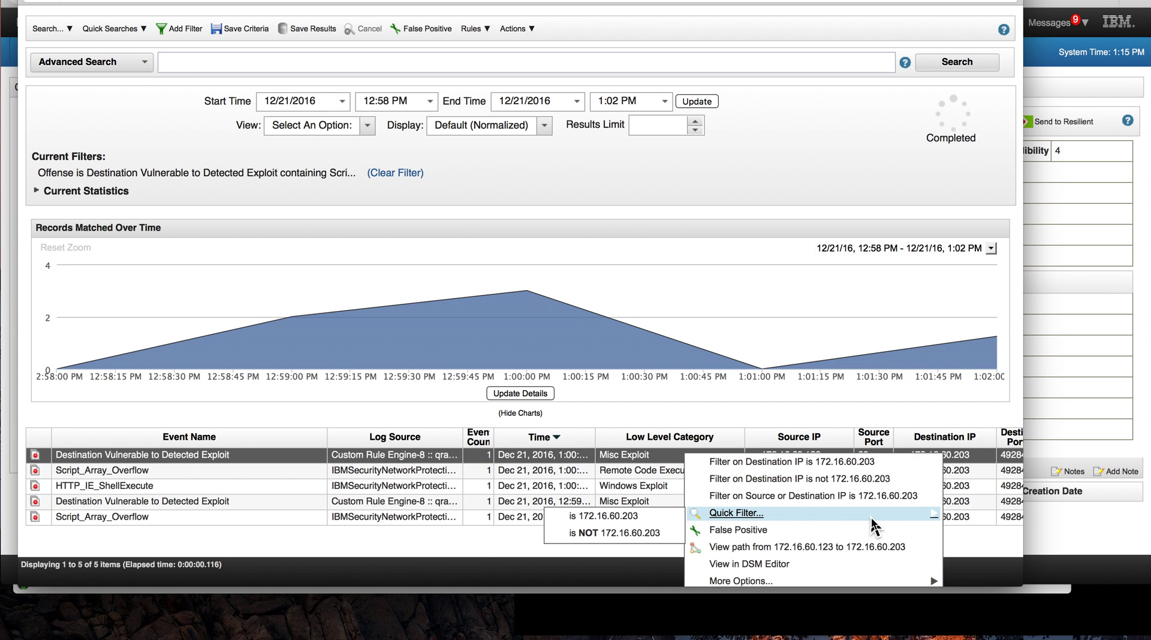
mouse_move(837, 582)
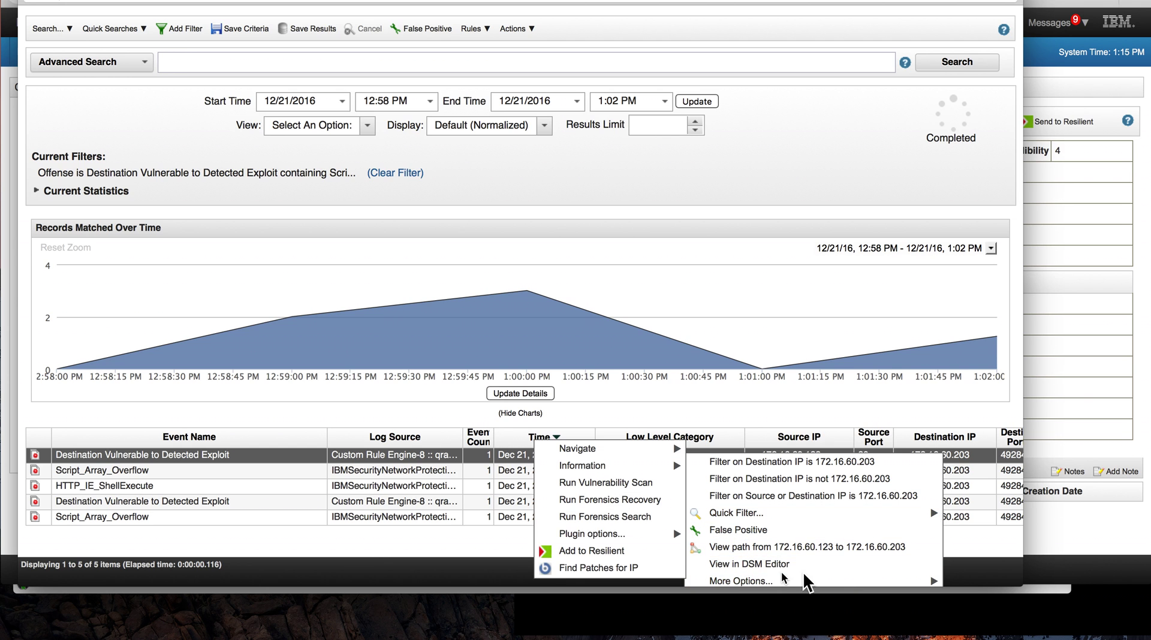
mouse_move(723, 580)
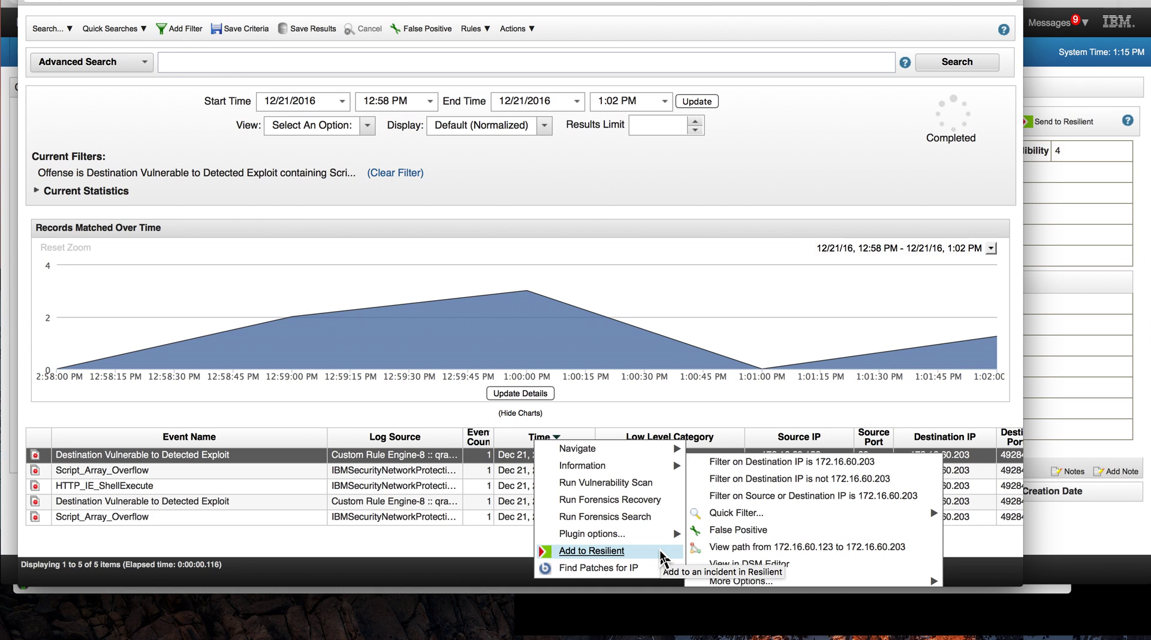
mouse_move(663, 535)
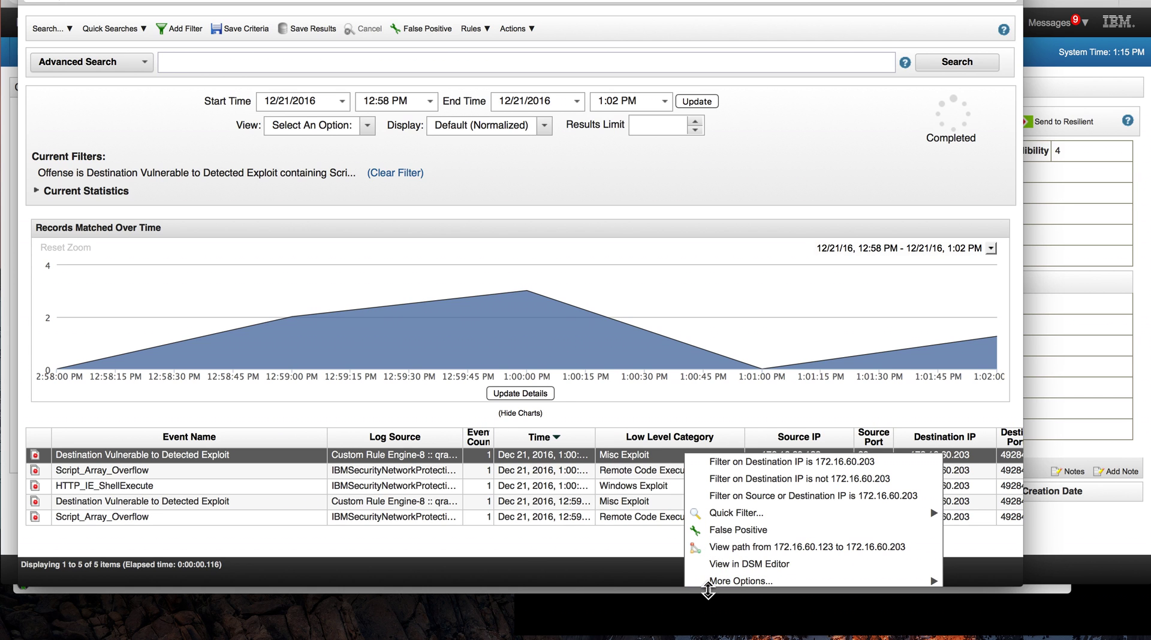
mouse_move(884, 454)
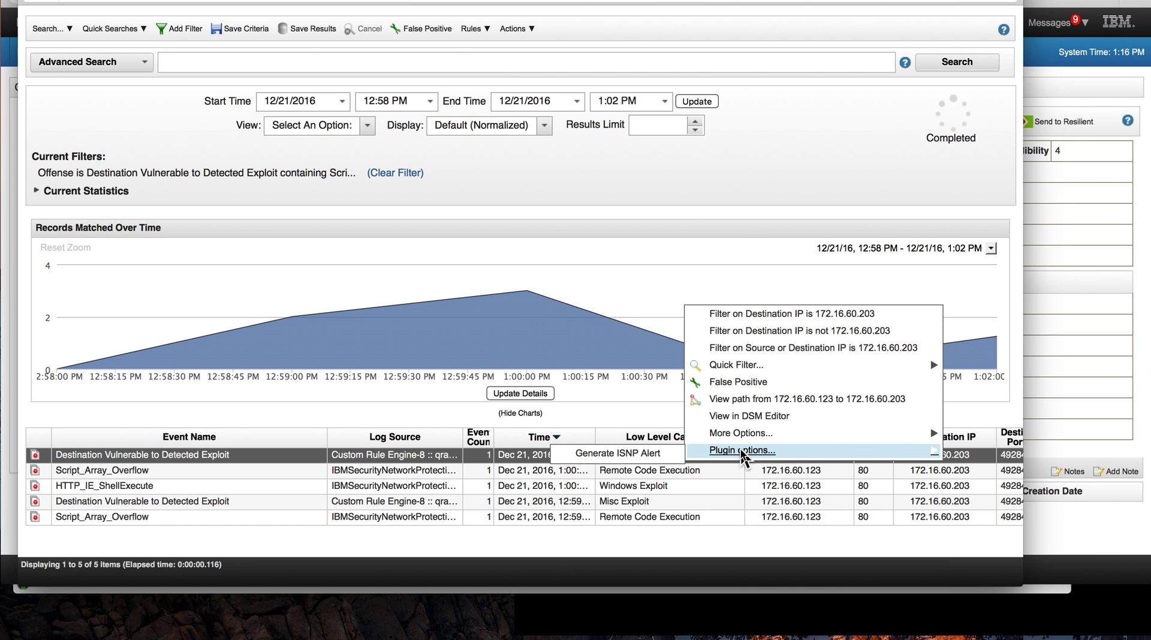
left_click(649, 456)
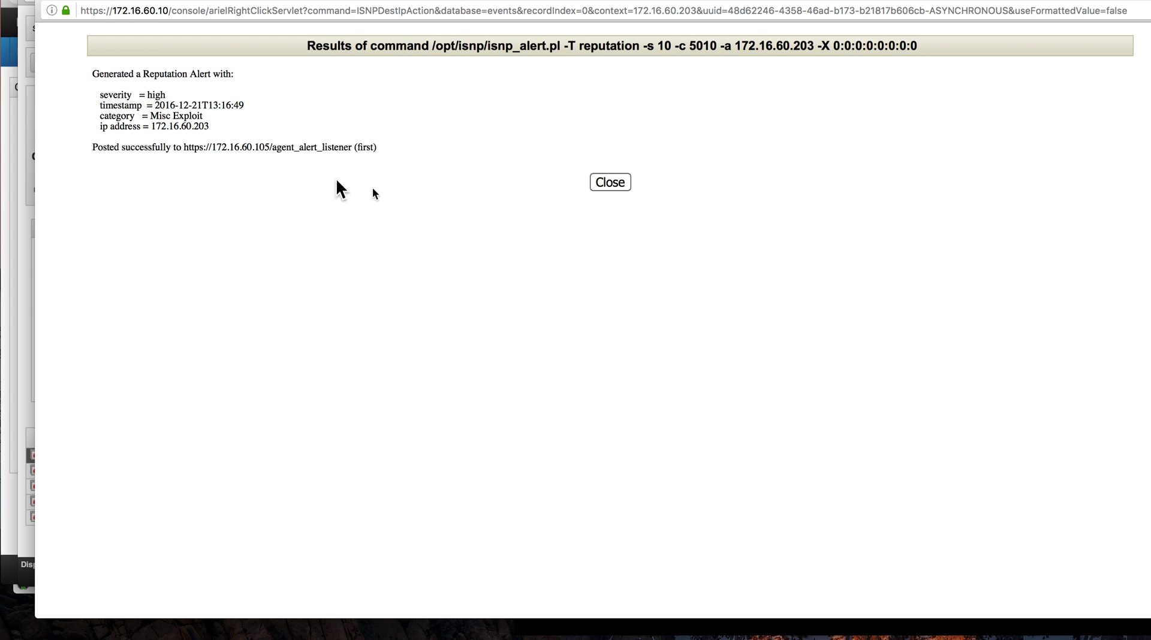
left_click(617, 184)
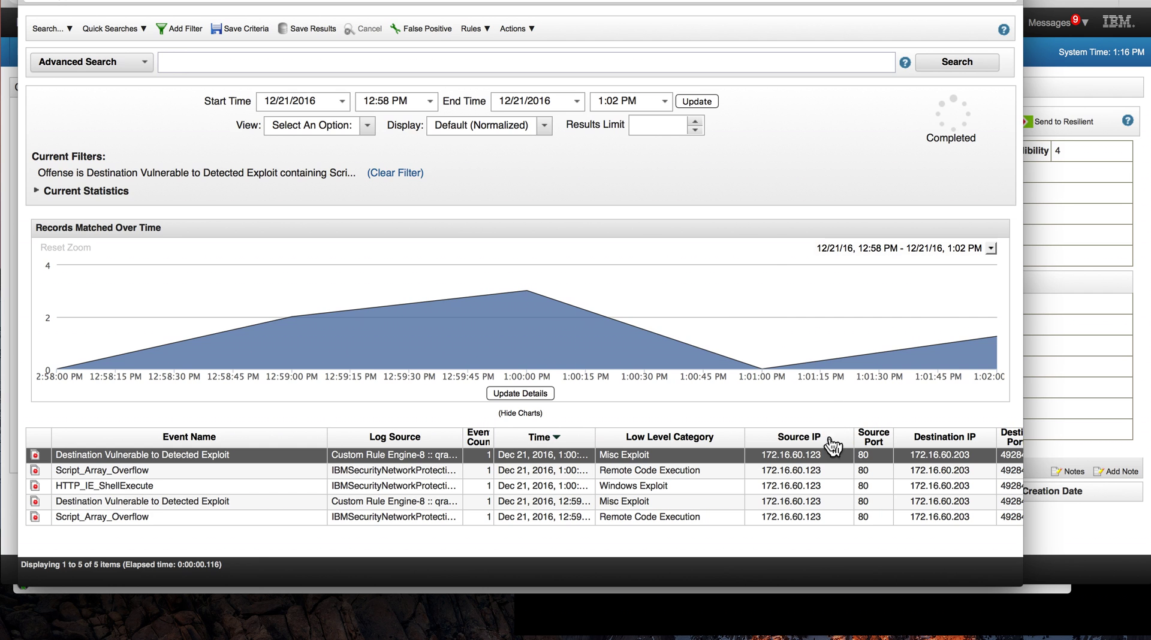
Generate an ISNP alert for source IP 172.16.60.123 from the same event and close the result window.
right_click(802, 456)
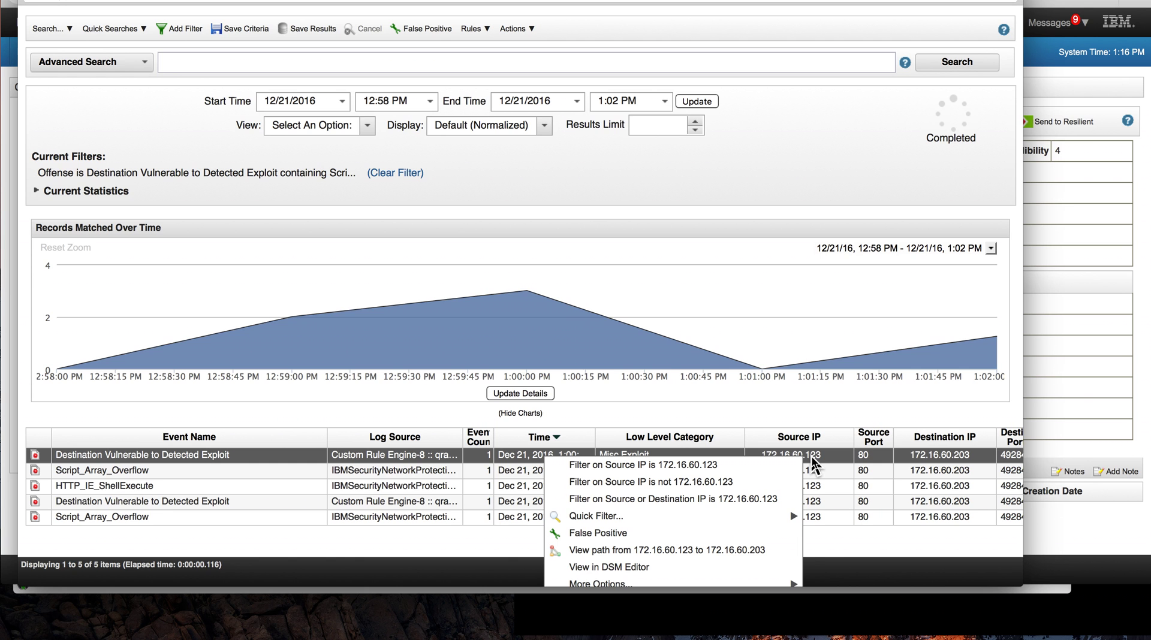
mouse_move(770, 447)
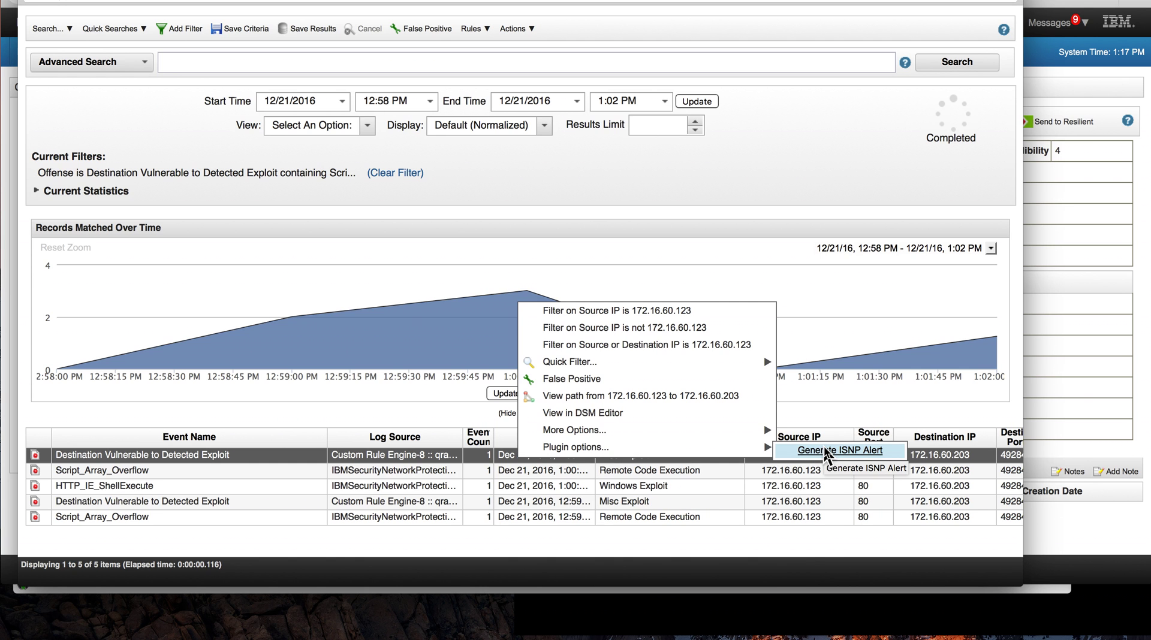
left_click(826, 451)
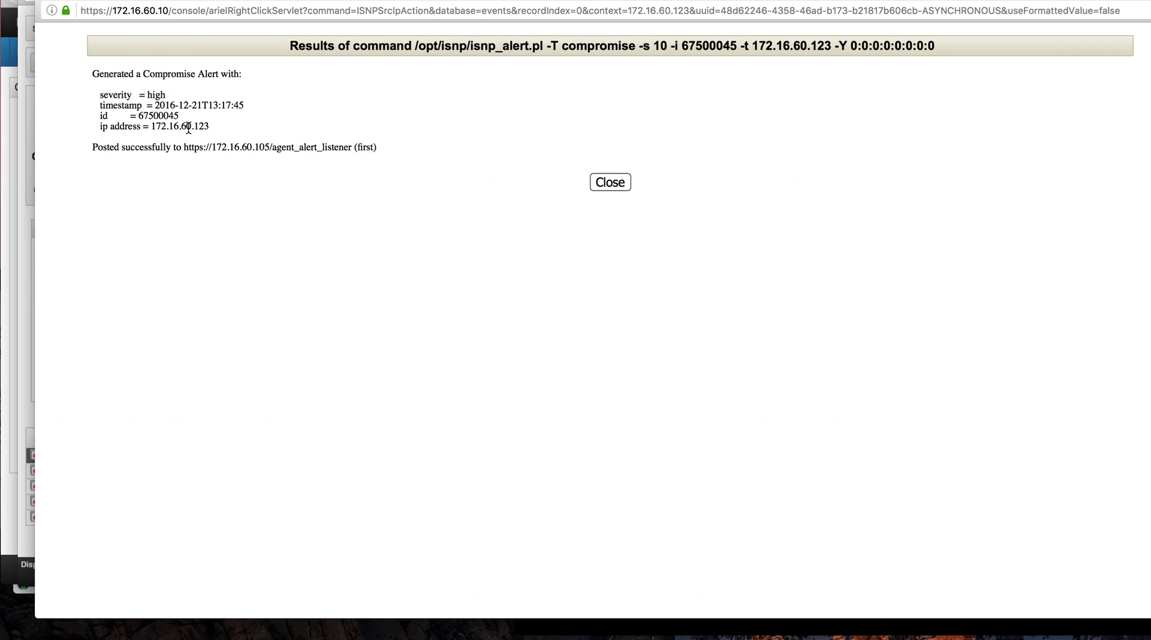
left_click(615, 181)
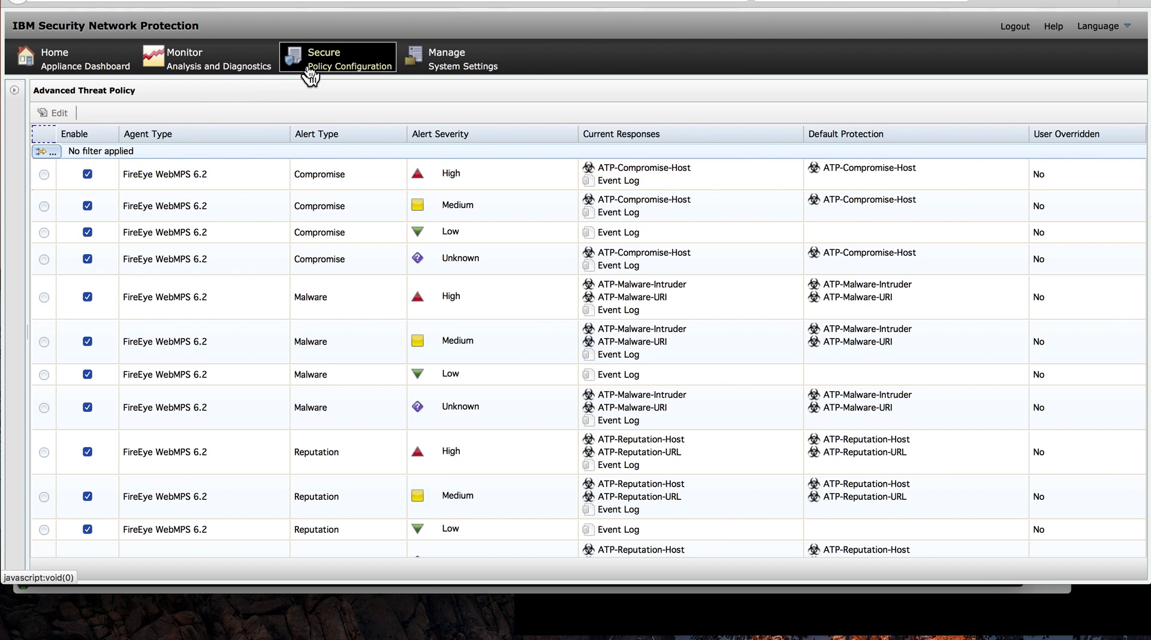
Delete the active quarantine rule for source 172.16.60.203 in IBM Security Network Protection.
left_click(310, 72)
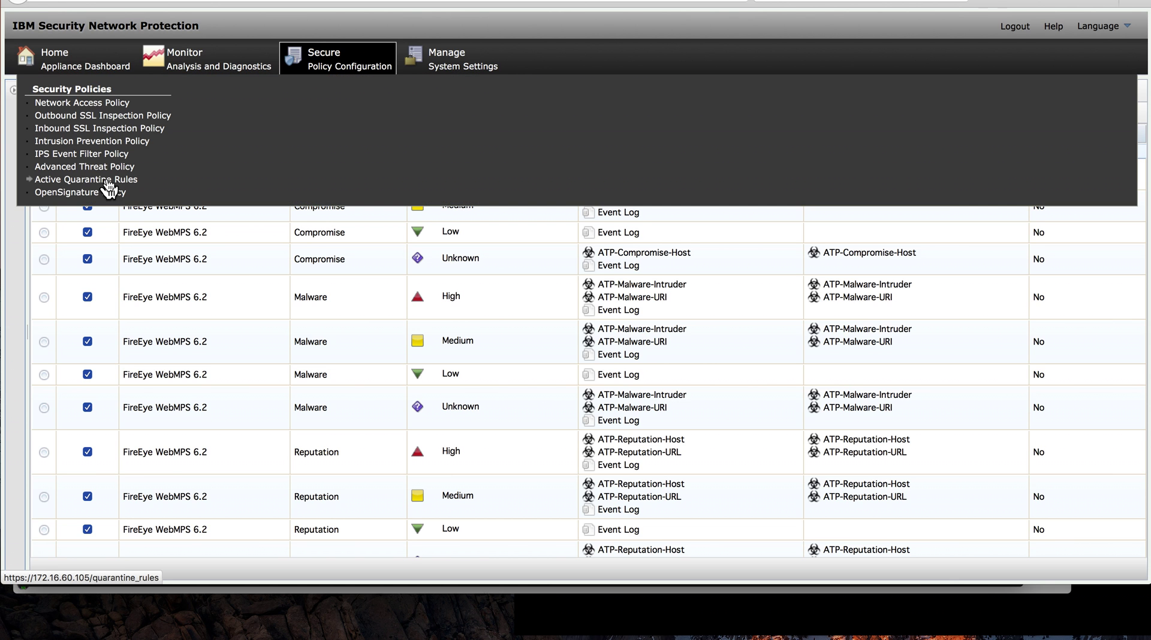
left_click(101, 180)
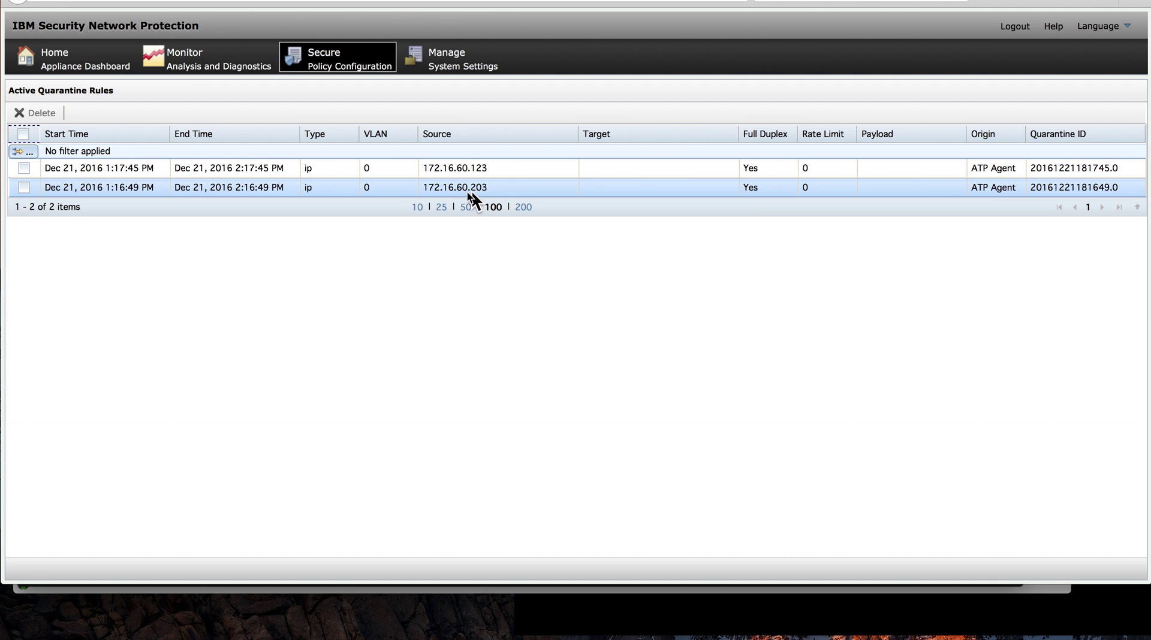
left_click(24, 187)
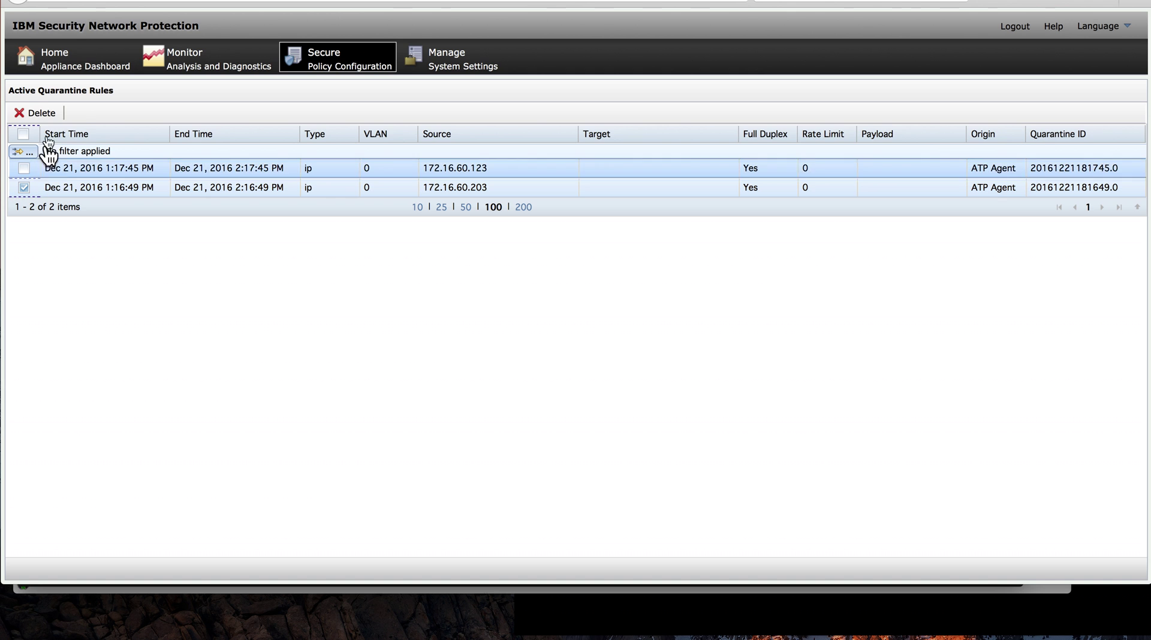
left_click(42, 113)
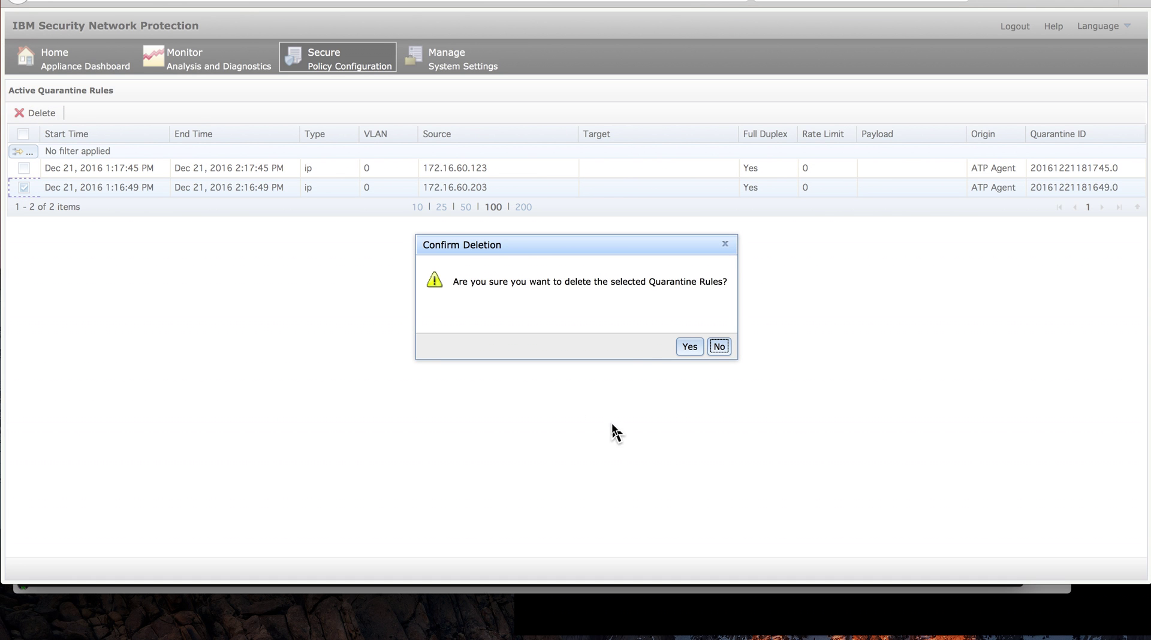
left_click(690, 347)
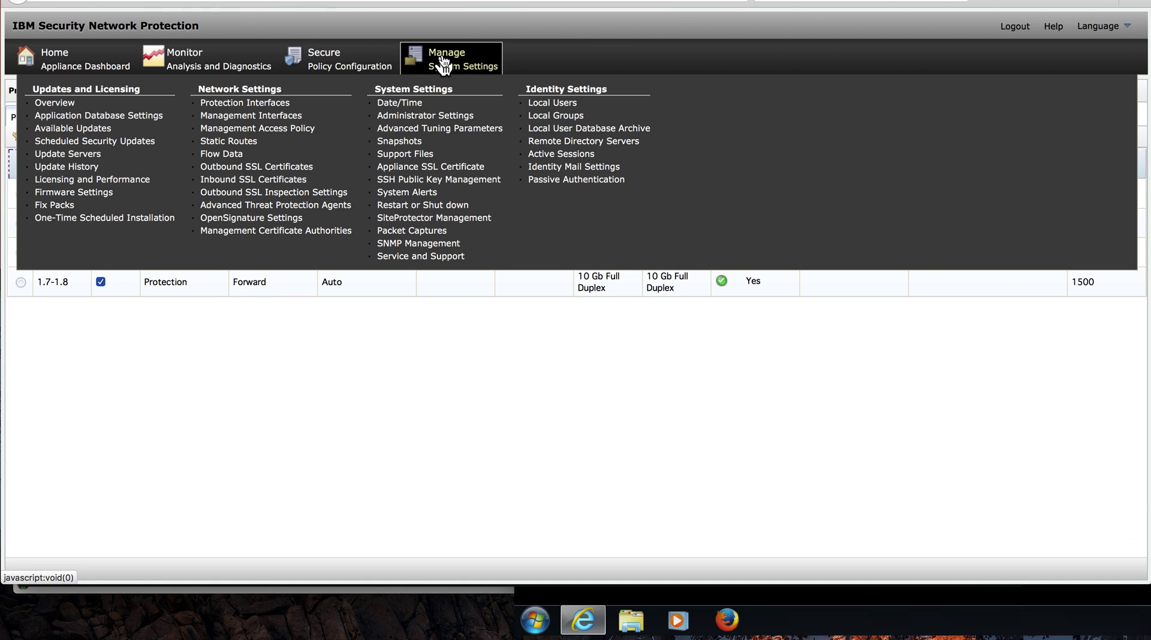
Save the settings of protection interface segment 1.1-1.2 with Simulation as inspection mode and deploy the pending change.
left_click(220, 105)
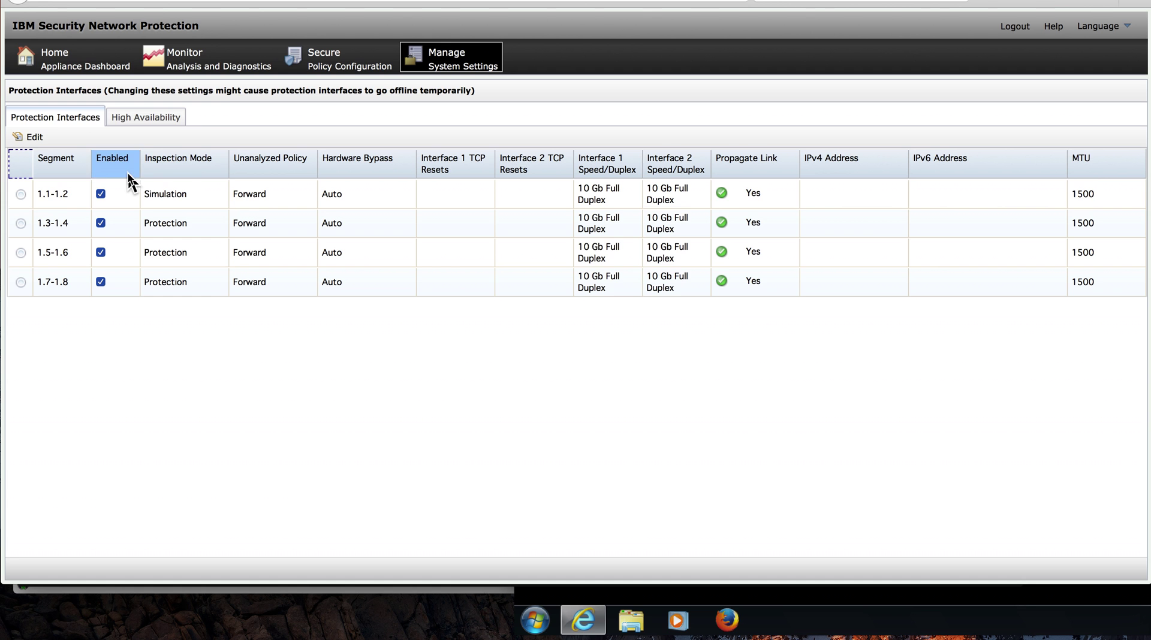
left_click(21, 194)
left_click(35, 138)
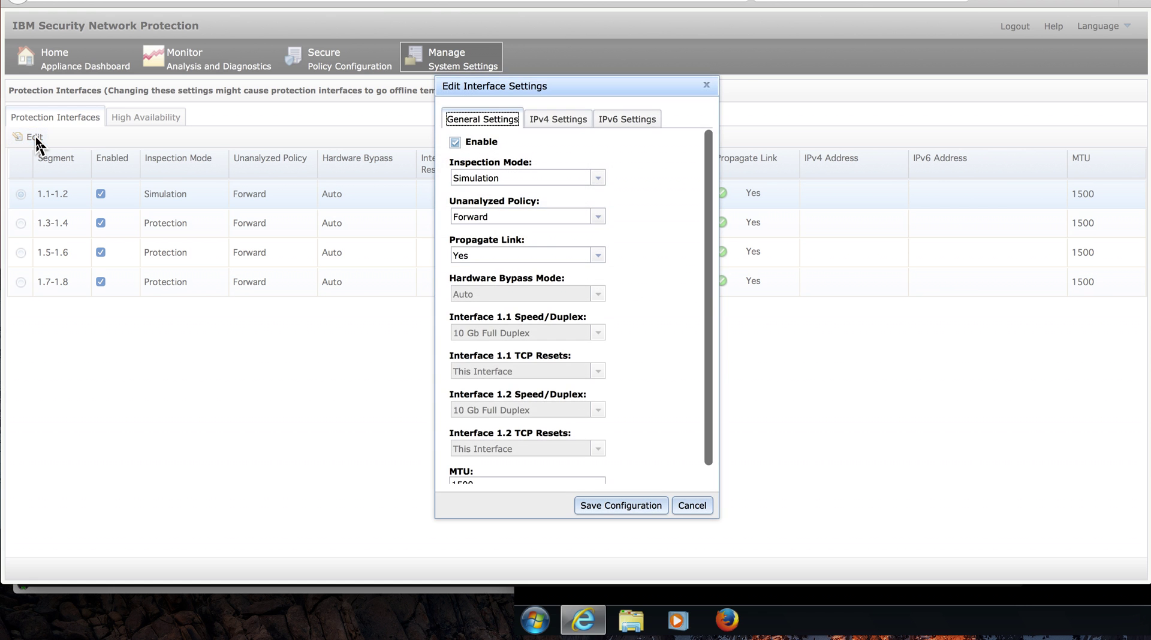
left_click(598, 180)
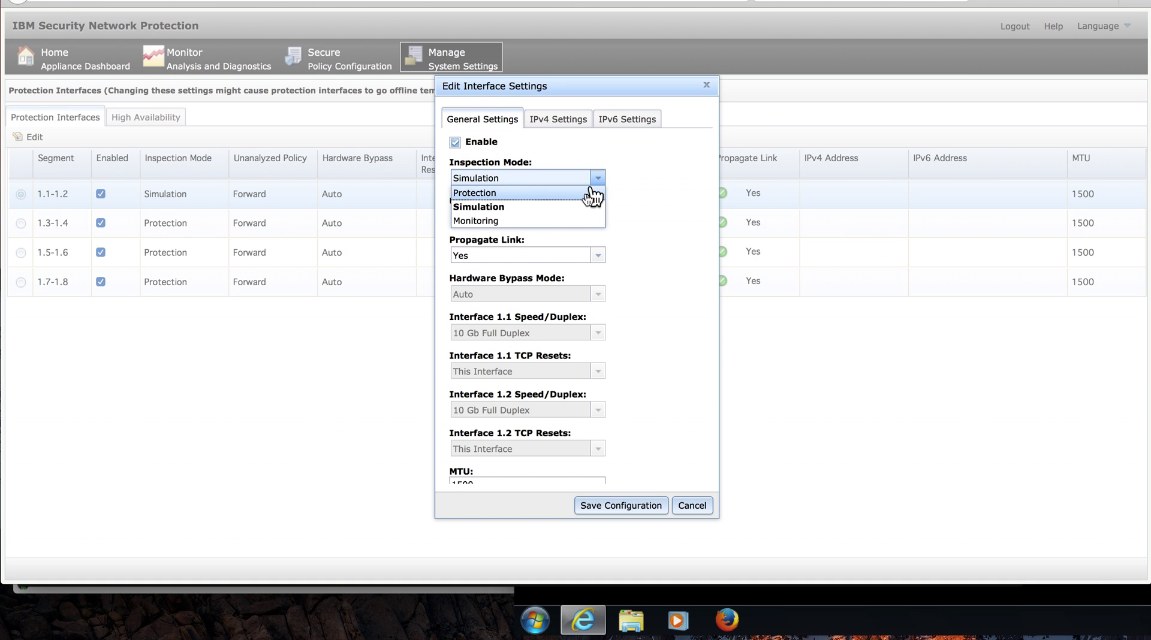
left_click(596, 180)
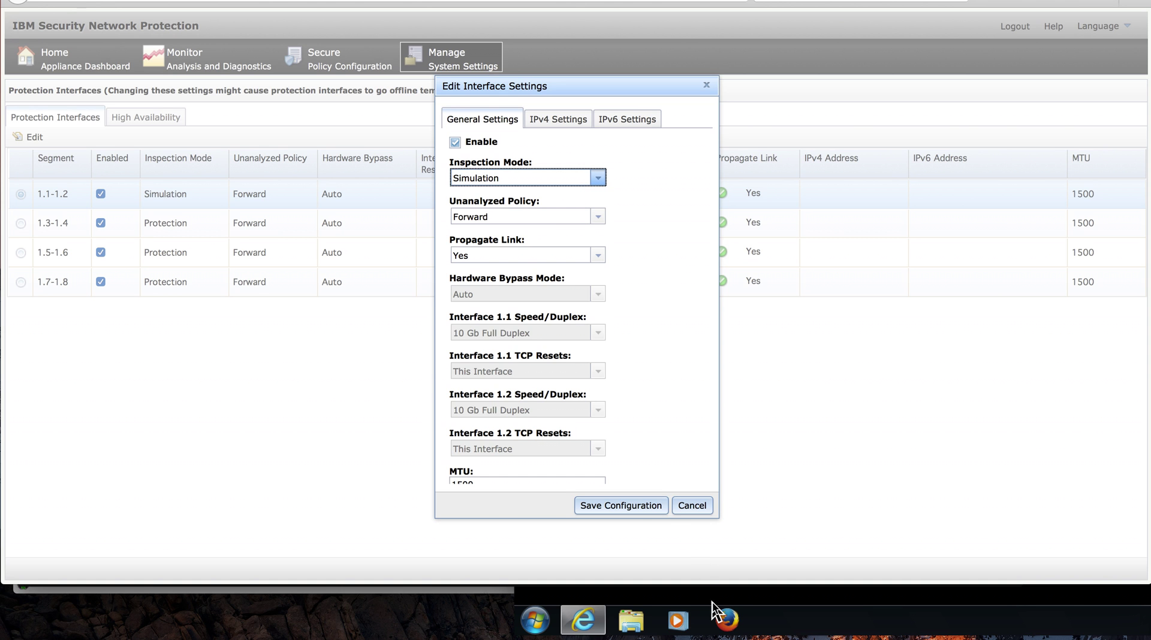
left_click(651, 507)
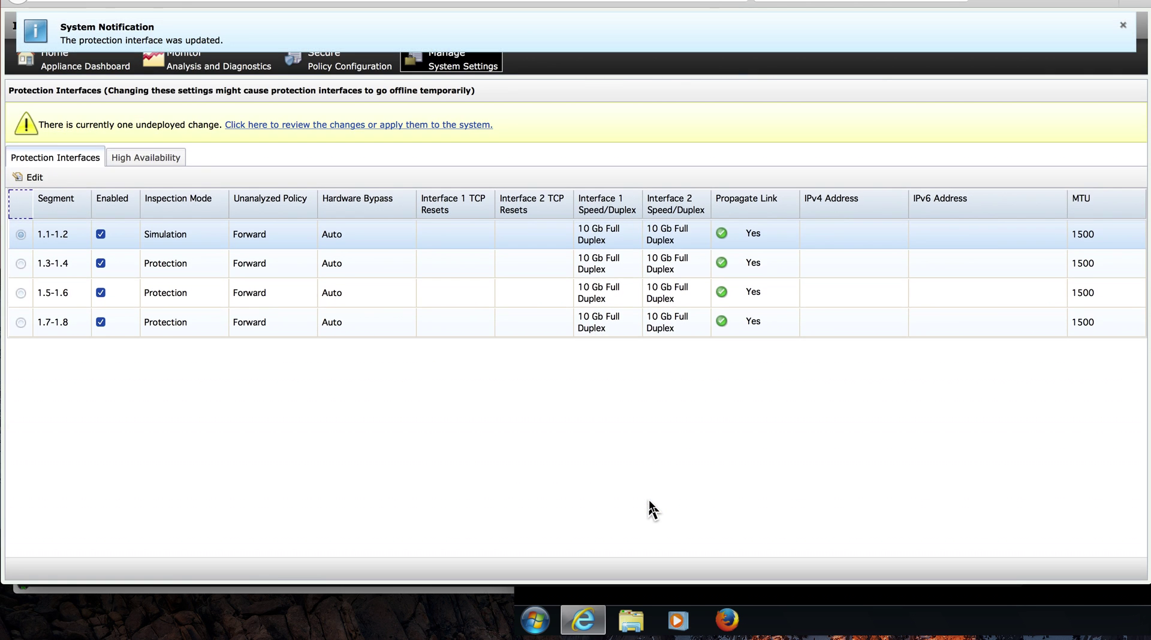
left_click(414, 125)
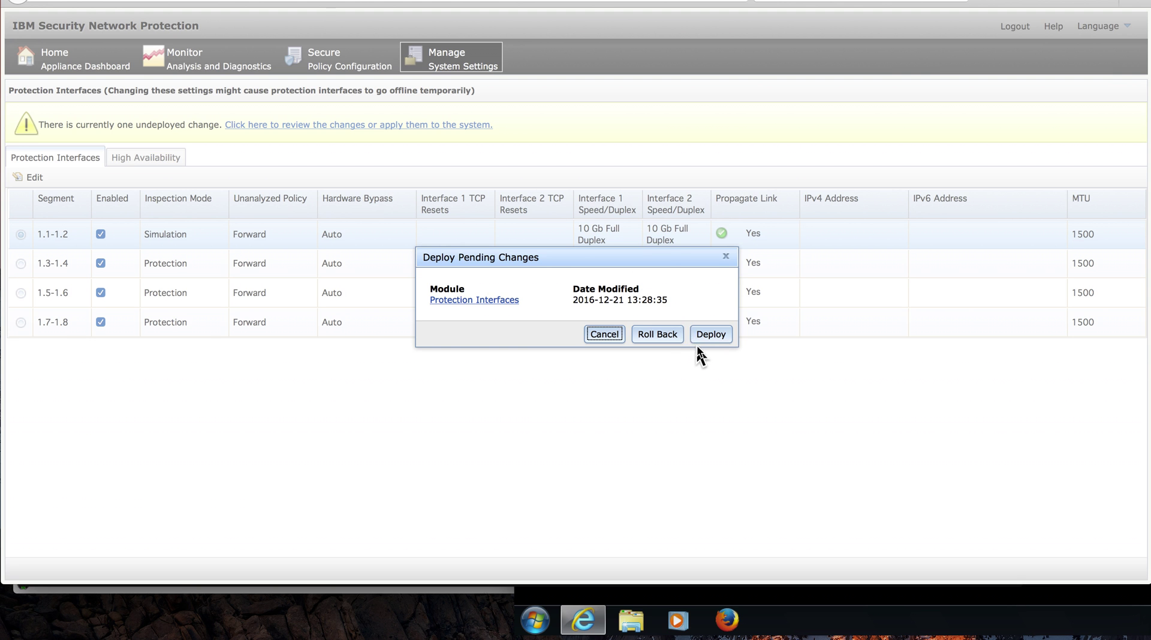
left_click(711, 334)
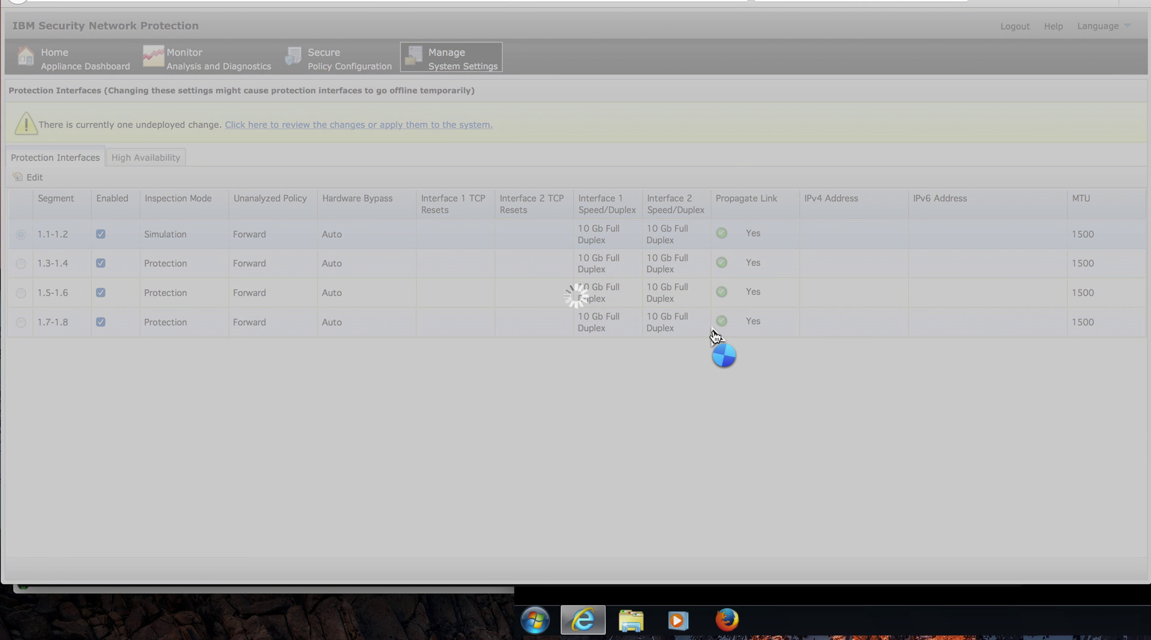
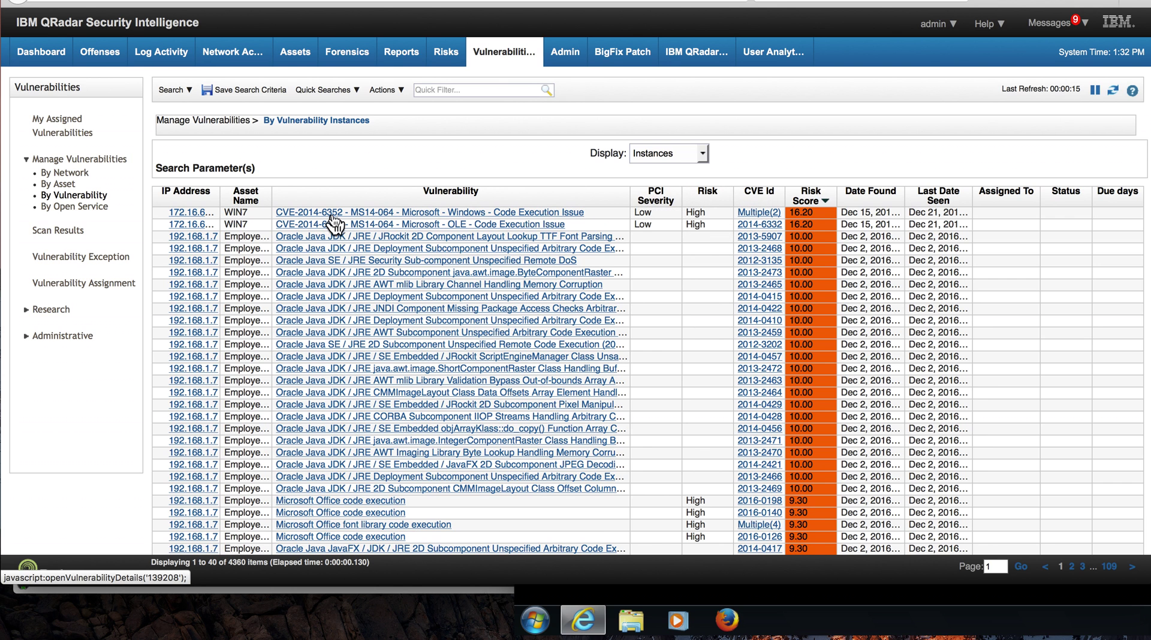
mouse_move(337, 232)
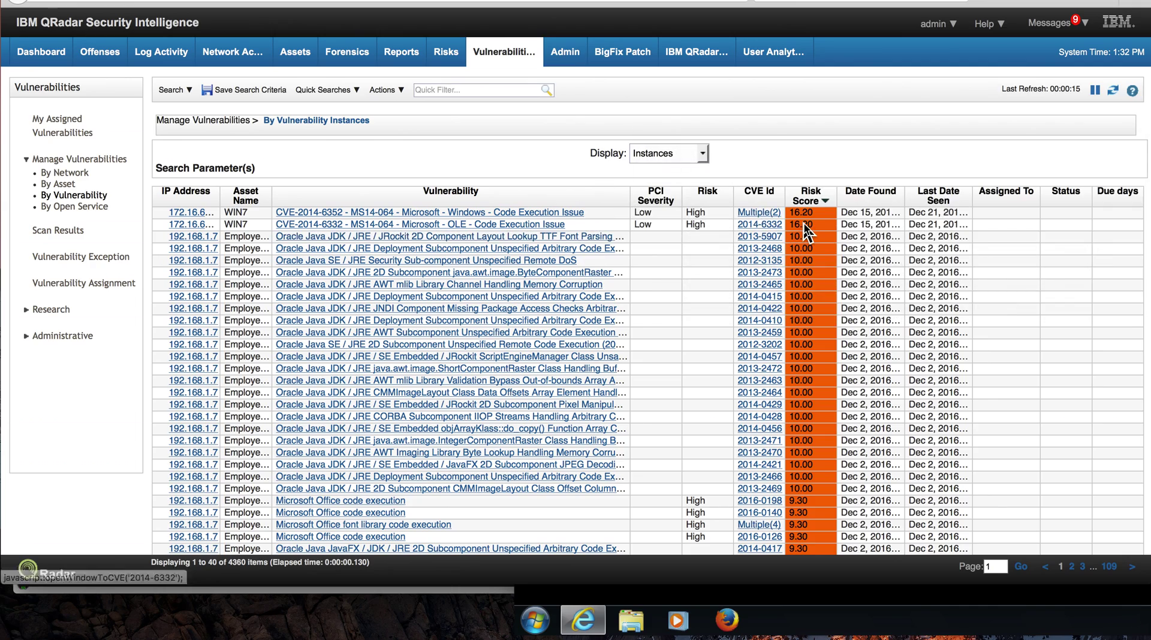
mouse_move(803, 225)
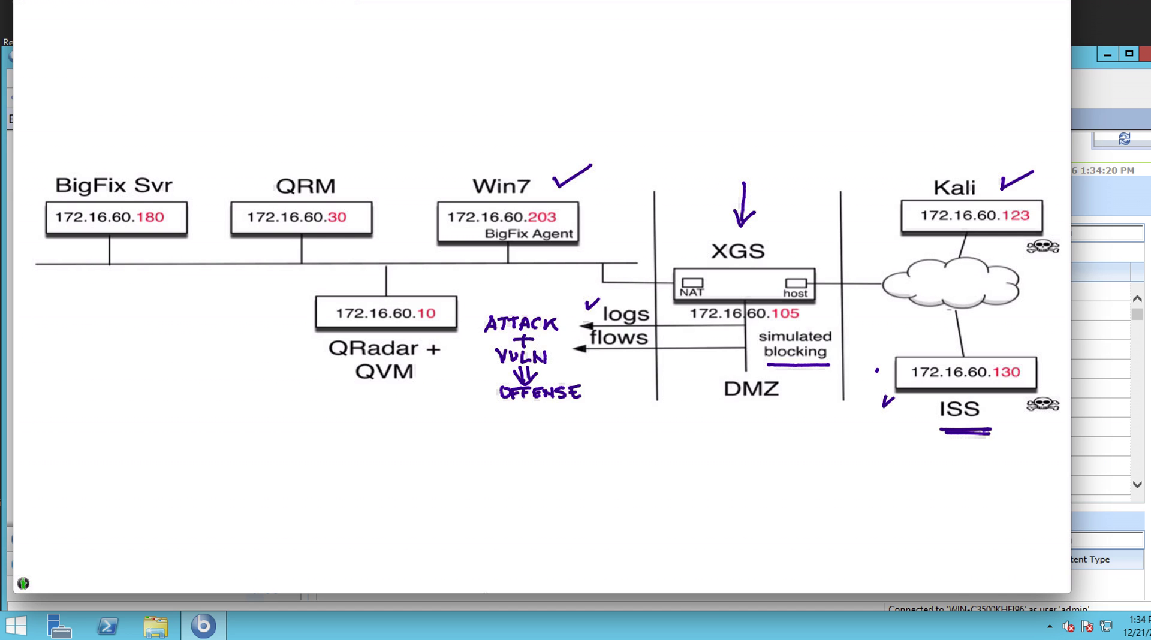
Mark the BigFix Svr on the network diagram with an upward arrow beneath it and a check mark above it.
left_click_drag(98, 283, 88, 340)
left_click_drag(84, 295, 108, 292)
left_click_drag(104, 152, 127, 144)
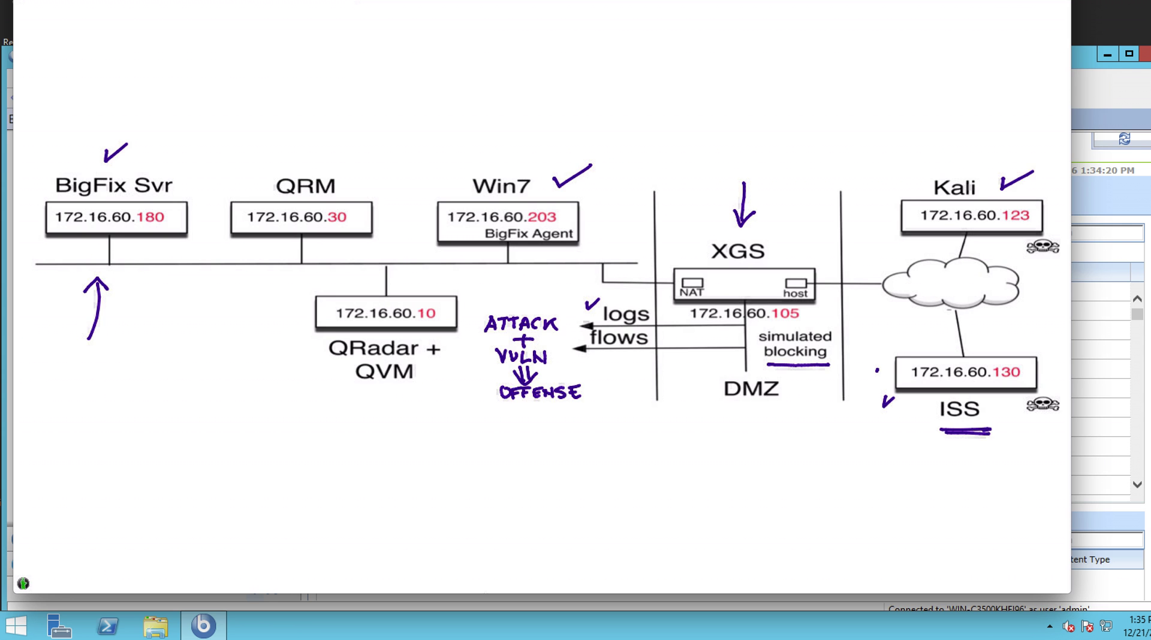
Switch to the IBM BigFix Console and display the relevant Fixlets for CVE 2014-6332.
key("super+Tab")
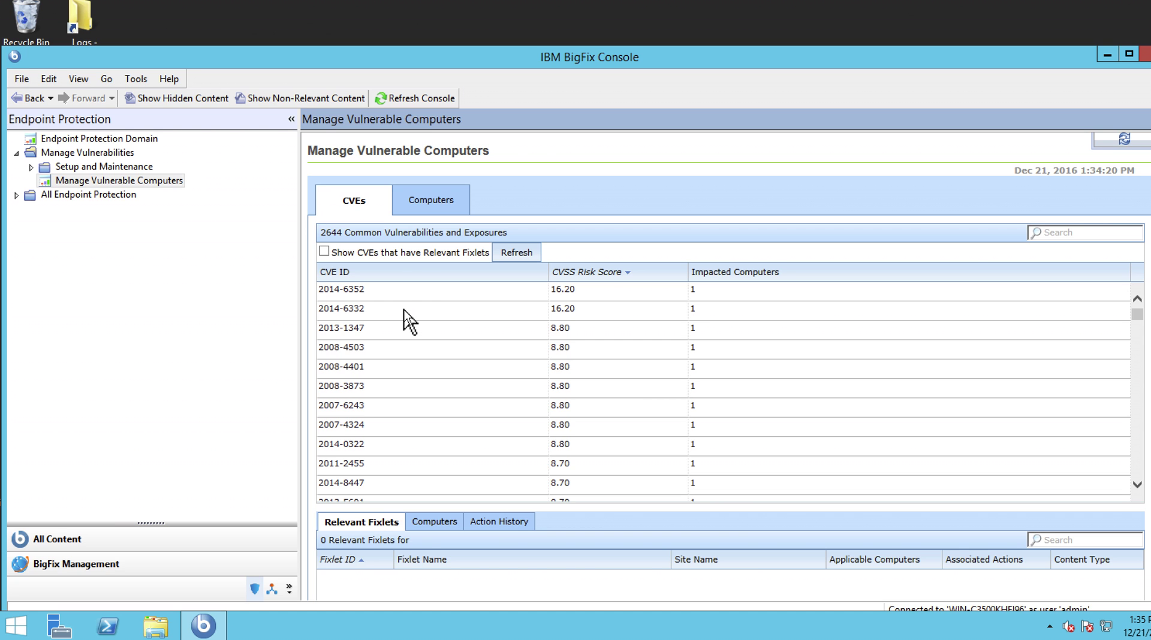
left_click(404, 309)
scroll(457, 345, "down", 4)
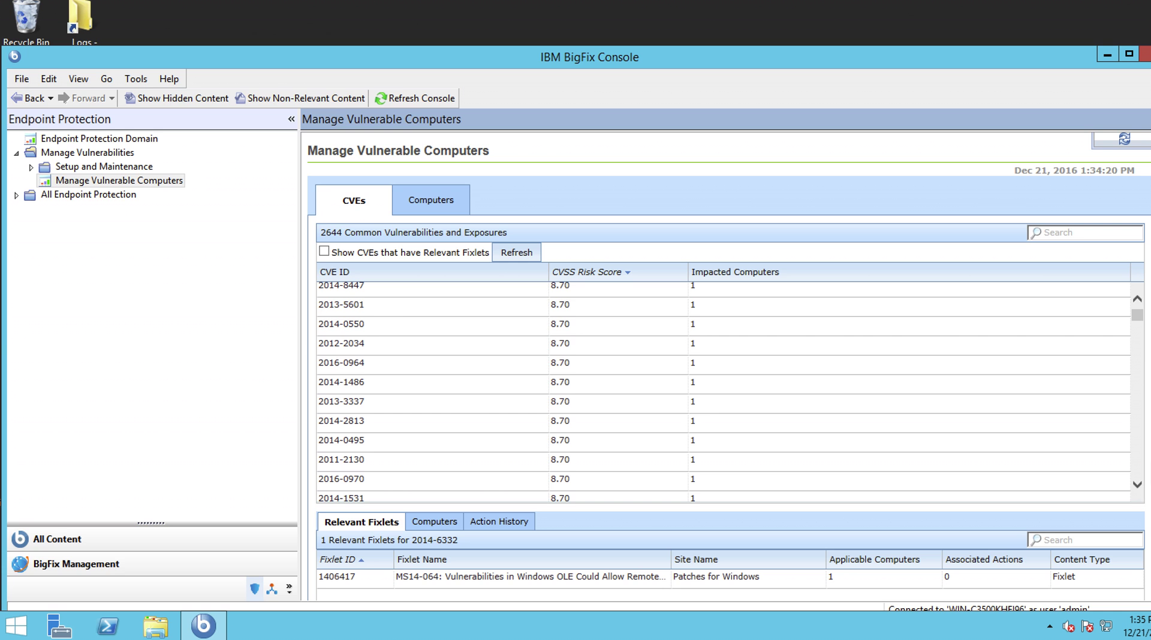
scroll(991, 559, "down", 3)
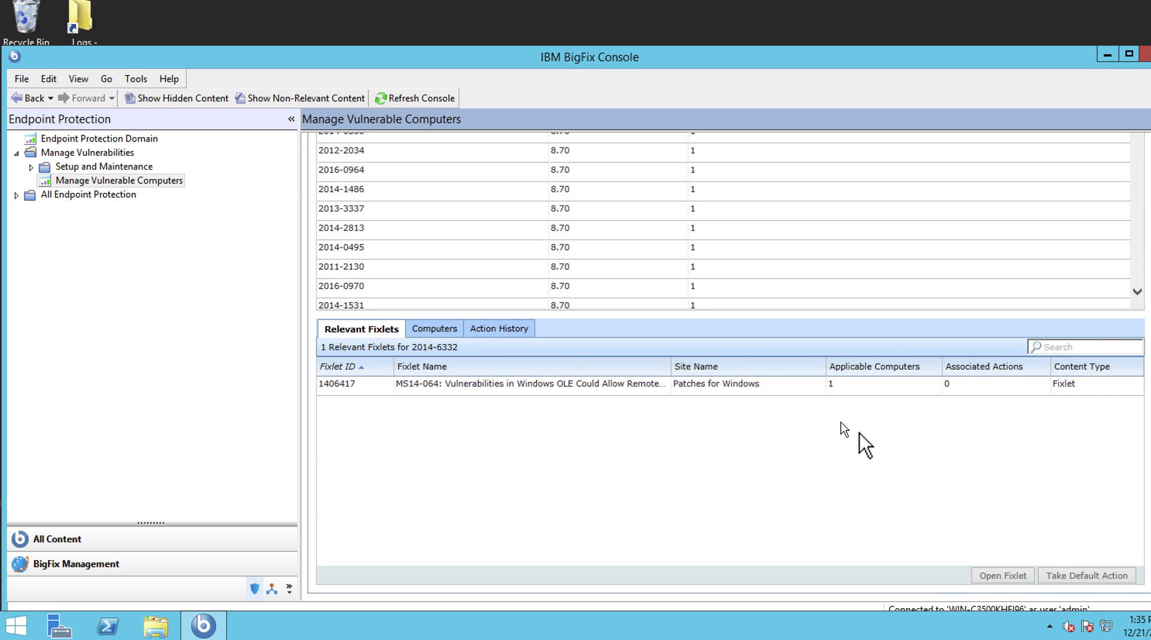
Take the default action of Fixlet 1406417 (MS14-064) on the WIN7 computer.
left_click(778, 385)
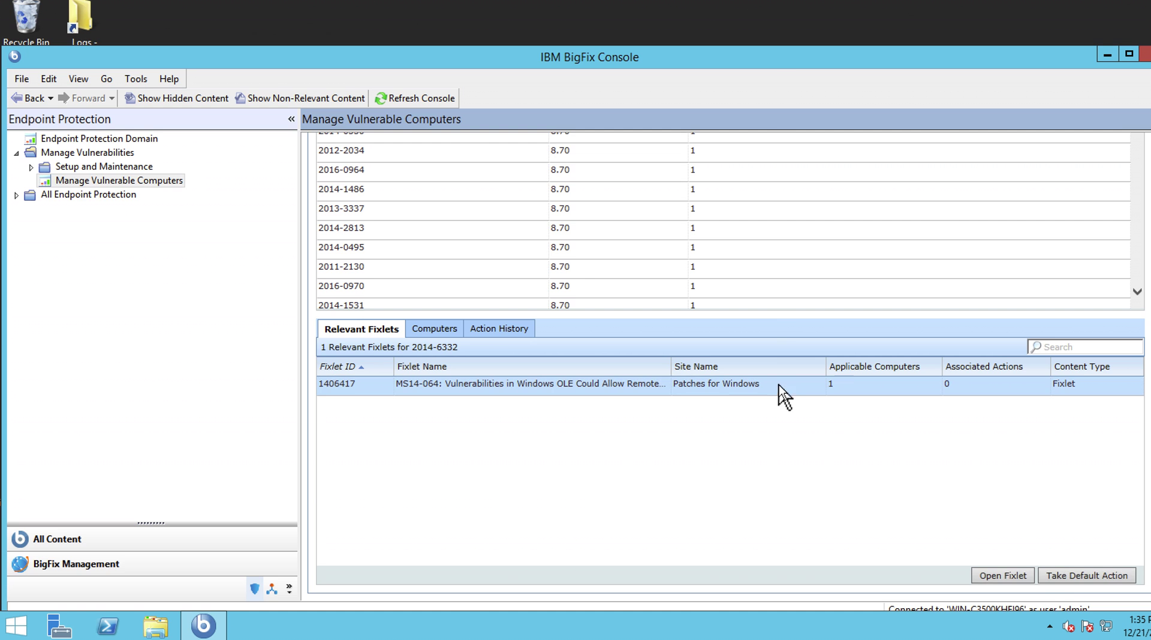
left_click(1063, 574)
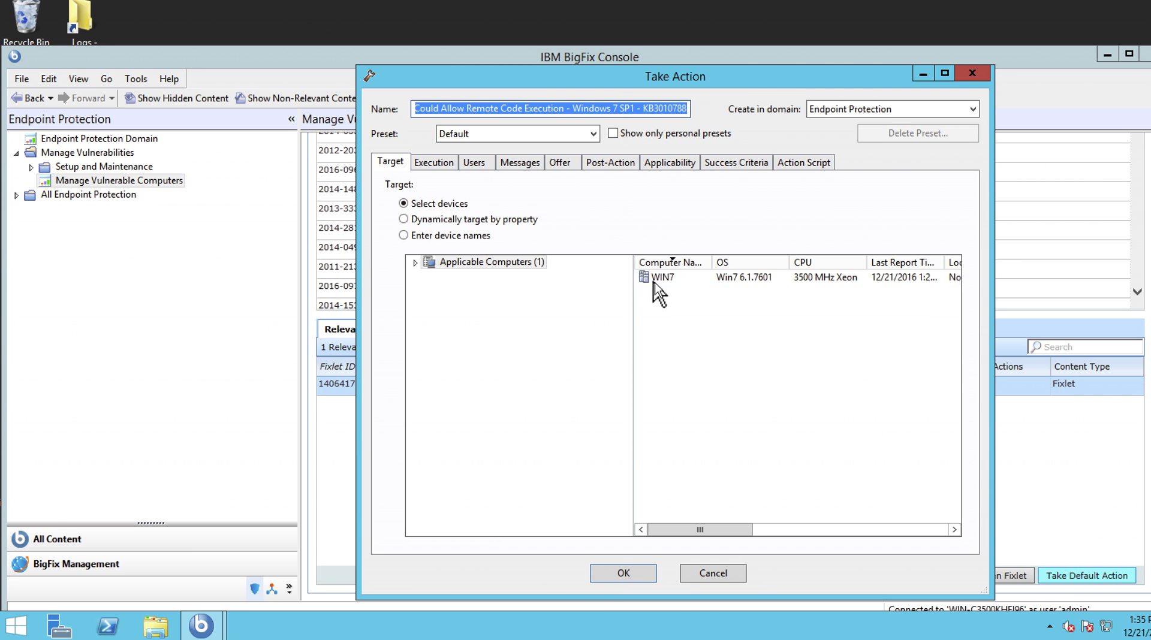
left_click(669, 277)
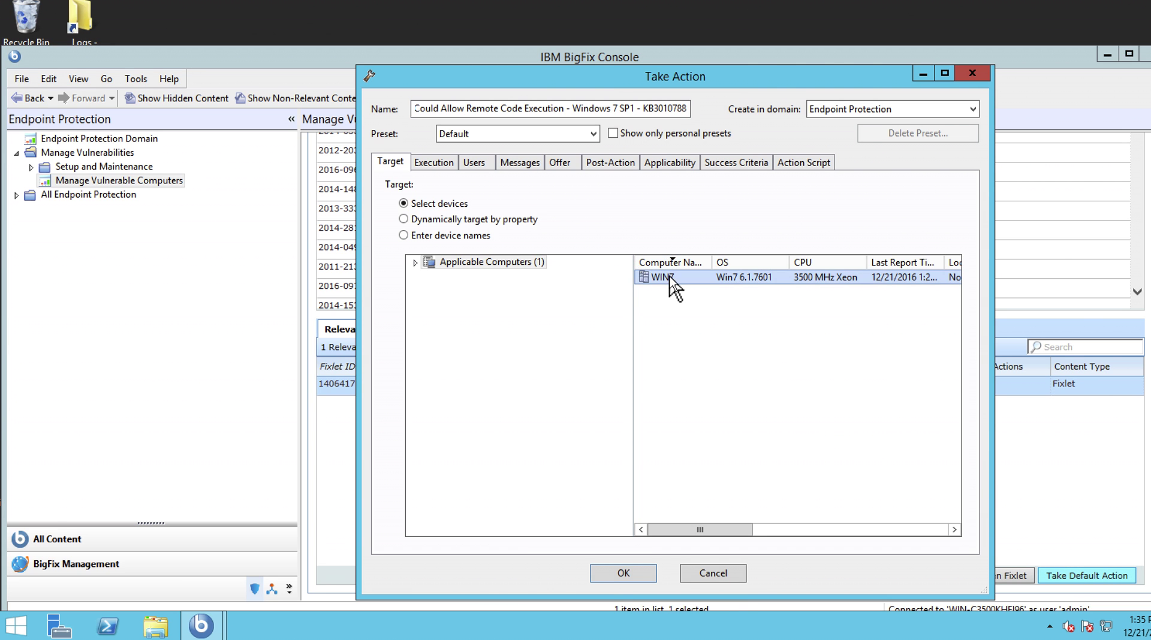
left_click(621, 574)
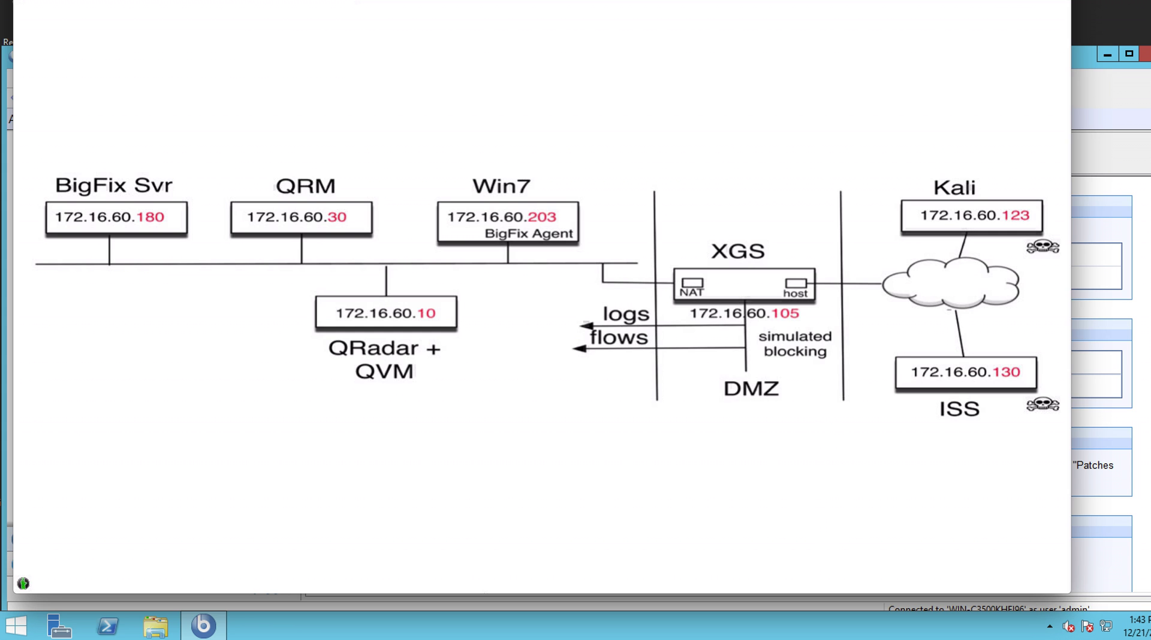
Annotate the network diagram with two check marks beside XGS, an upward arrow below QRadar + QVM and a check mark above BigFix Svr.
left_click_drag(787, 245, 807, 241)
left_click_drag(382, 396, 382, 415)
left_click_drag(371, 405, 390, 405)
left_click_drag(787, 222, 807, 216)
mouse_move(158, 144)
left_mouse_down()
mouse_move(160, 159)
mouse_move(211, 115)
left_mouse_up()
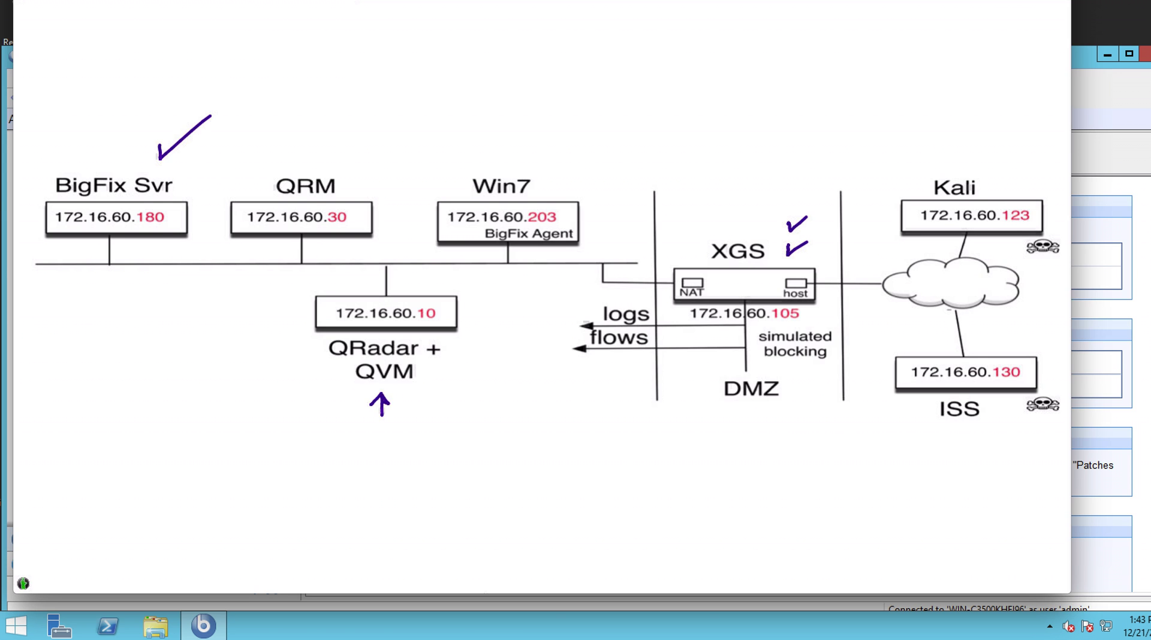